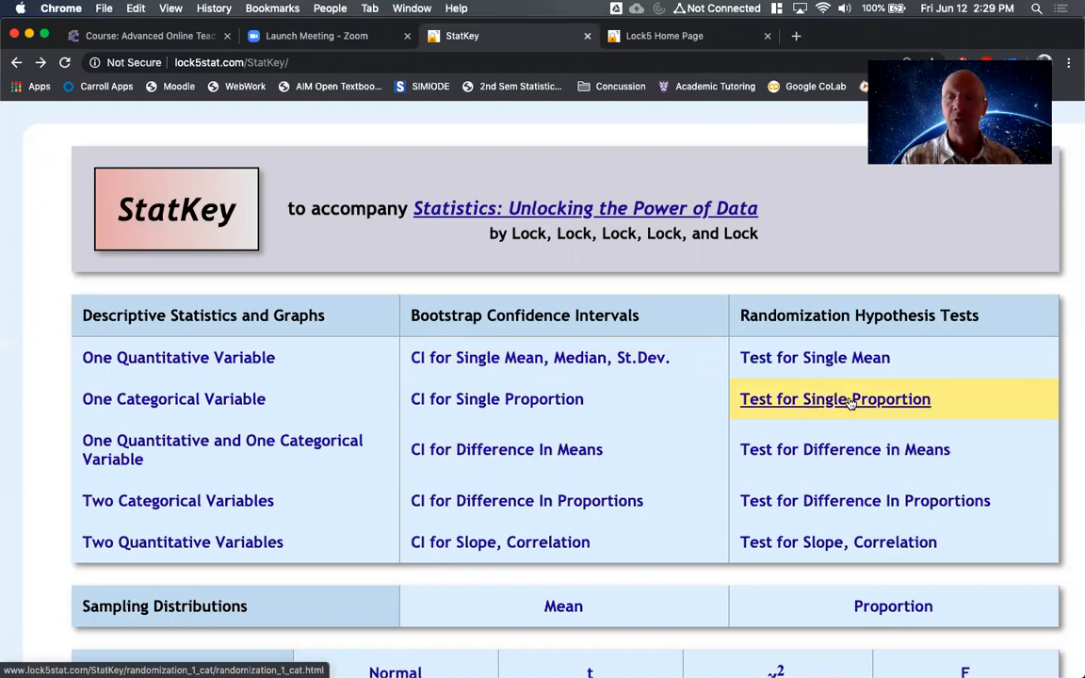
Open the randomization test for a single proportion and look through its built-in datasets.
left_click(850, 402)
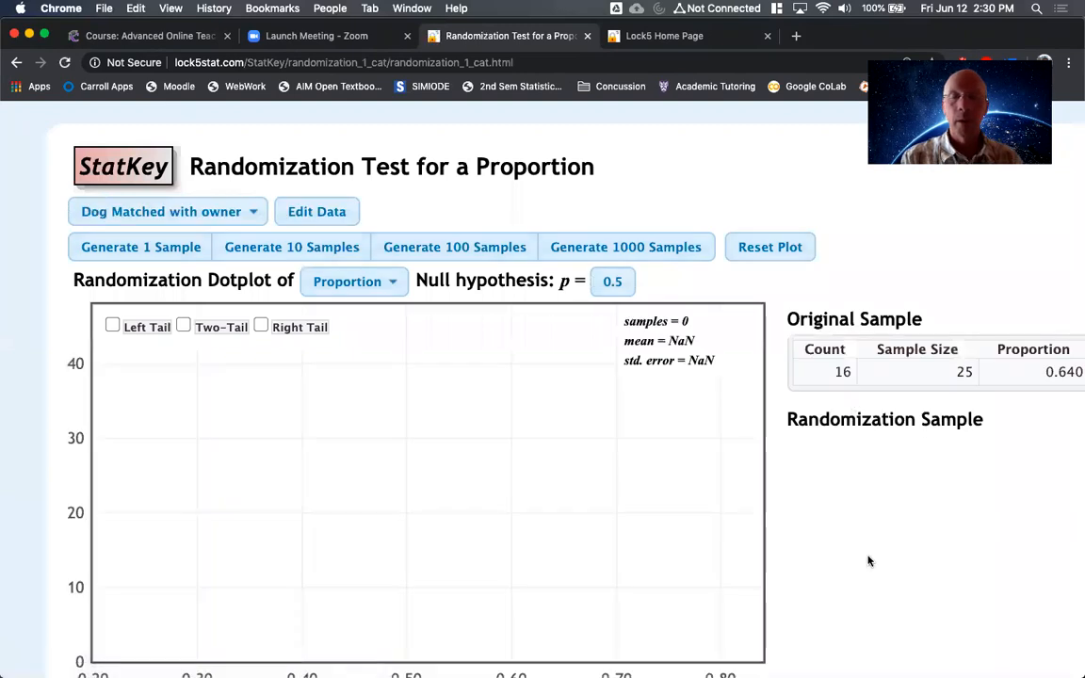
scroll(868, 561, "down", 1)
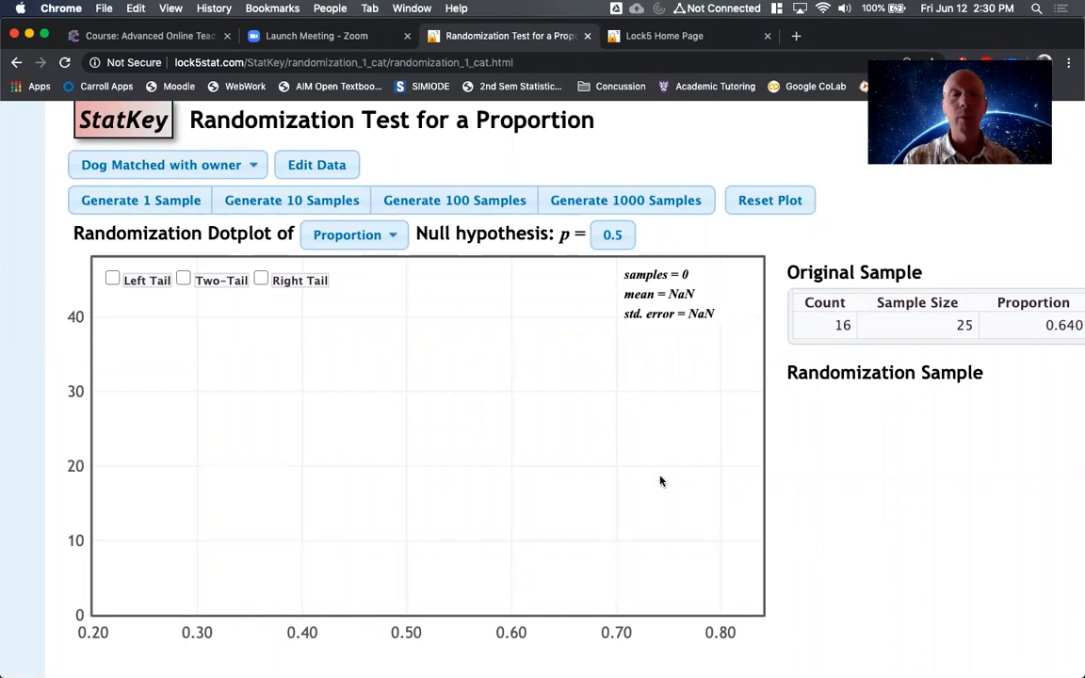
left_click(254, 168)
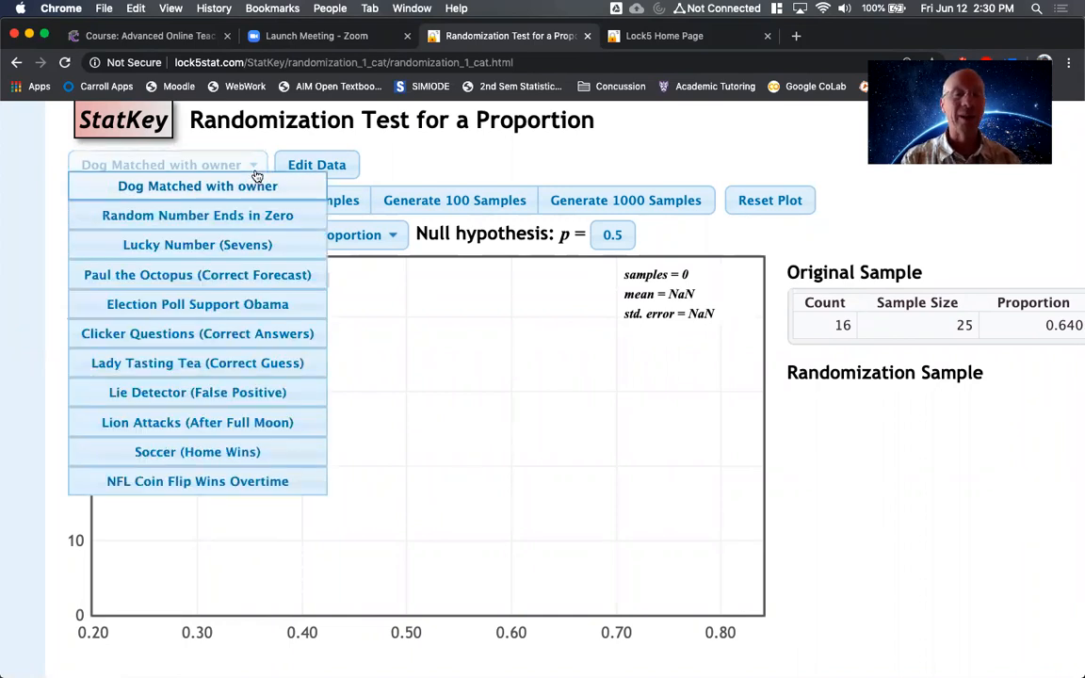
left_click(463, 166)
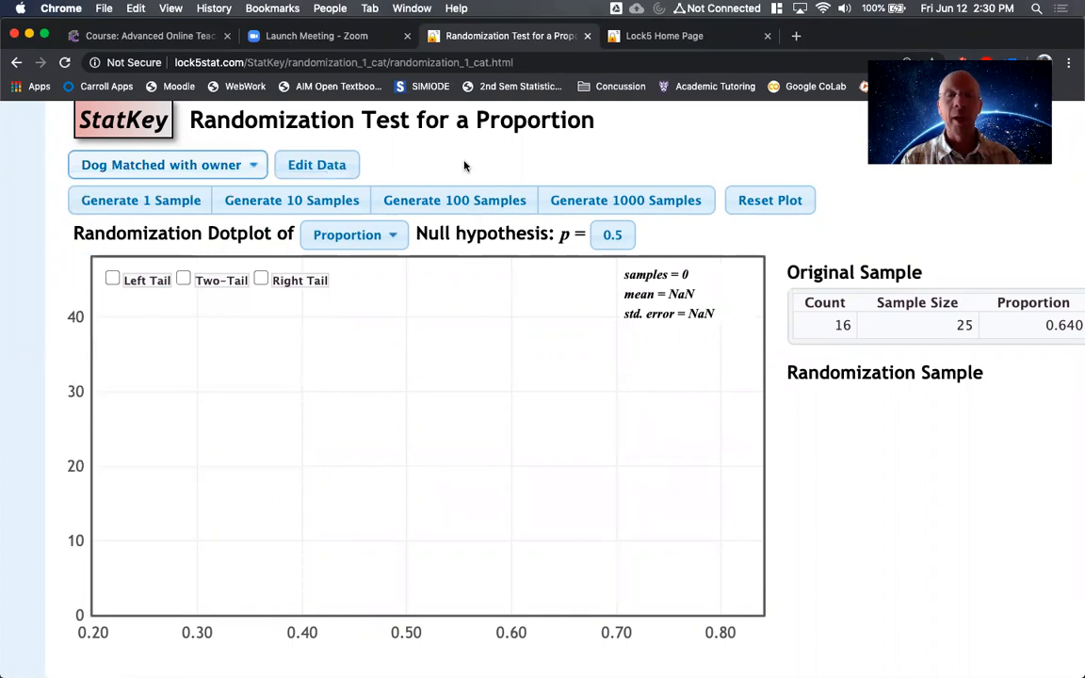
Set the null hypothesis proportion to 0.1666666.
left_click(615, 235)
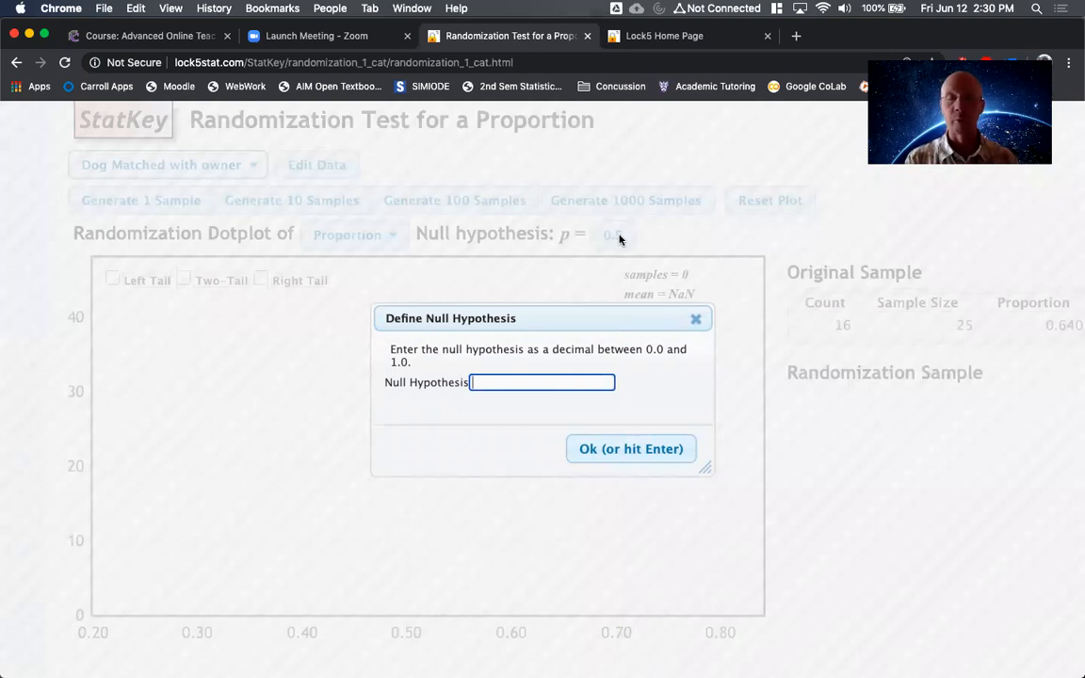
type("0.1666666")
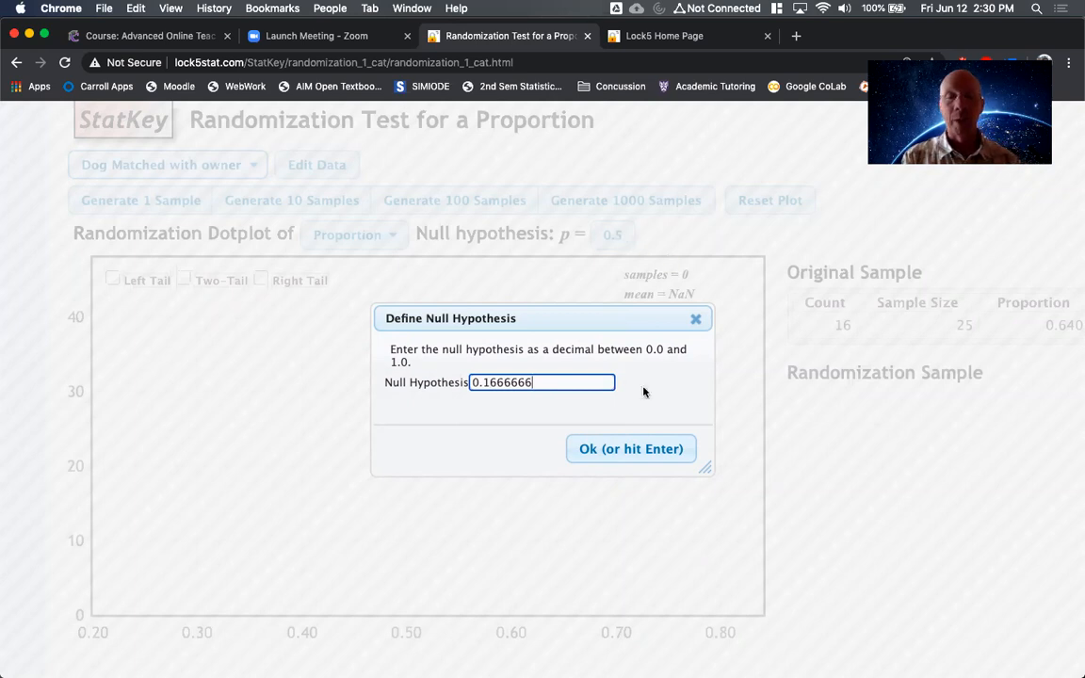
left_click(609, 457)
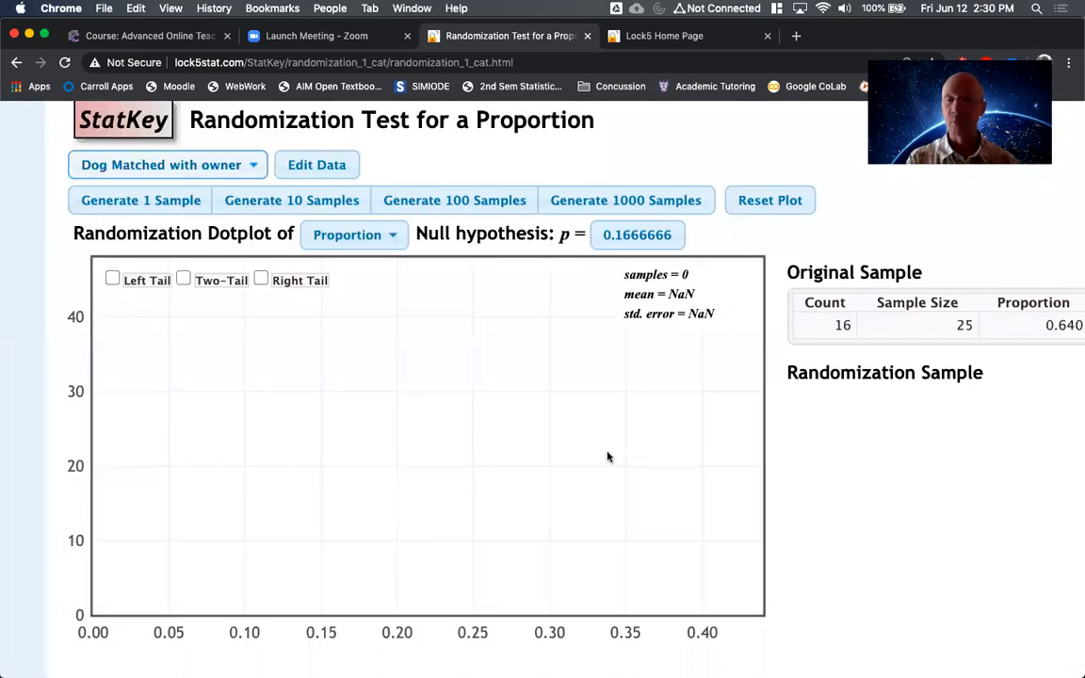
Replace the sample data with custom values: a count of 12 and a sample size of 50.
left_click(303, 167)
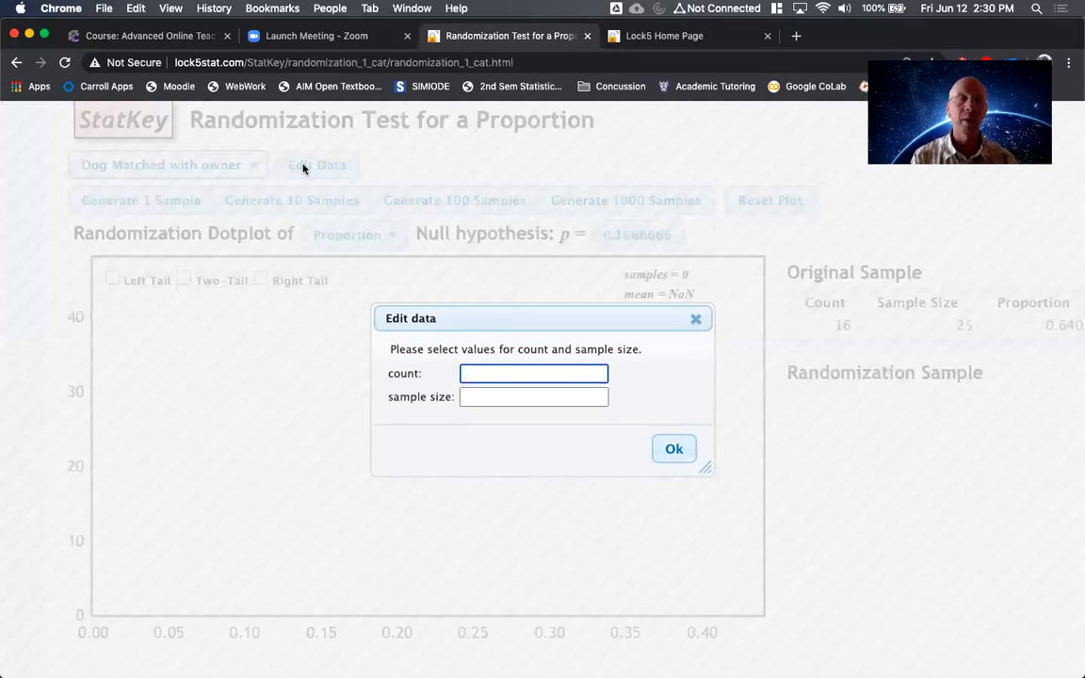
left_click(467, 399)
type("50")
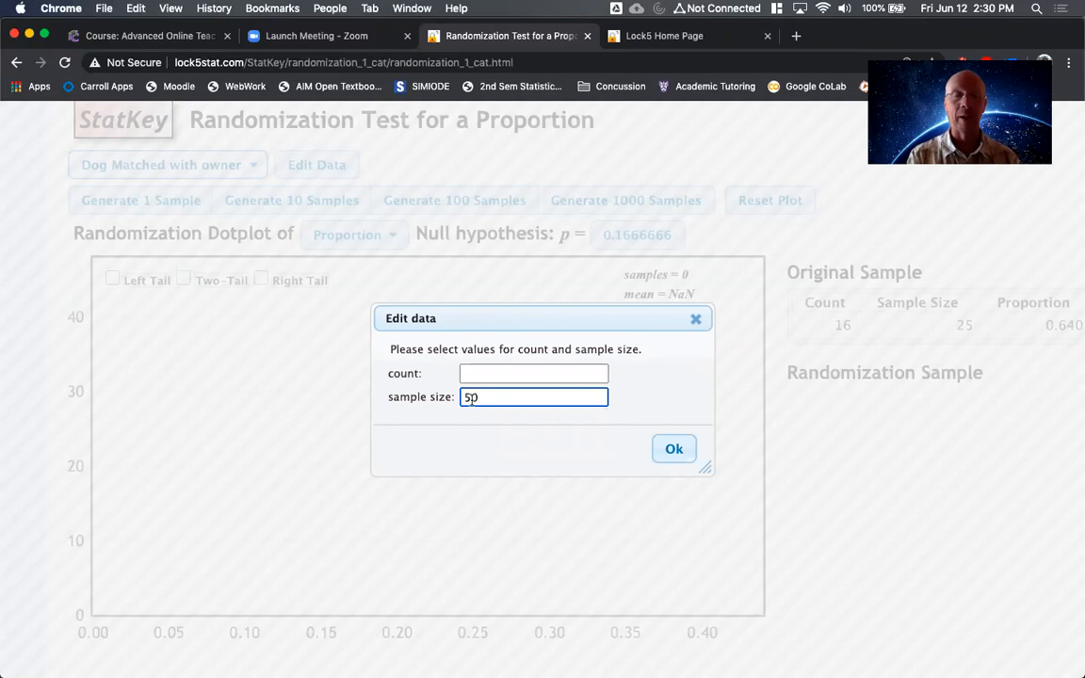
left_click(501, 375)
type("12")
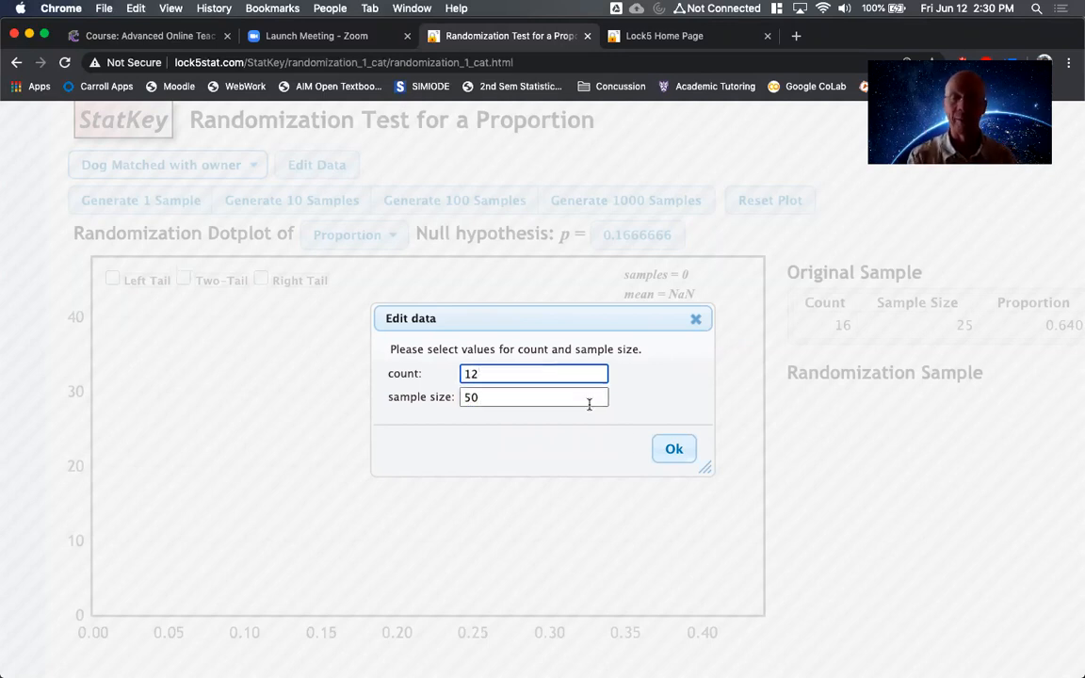
left_click(663, 449)
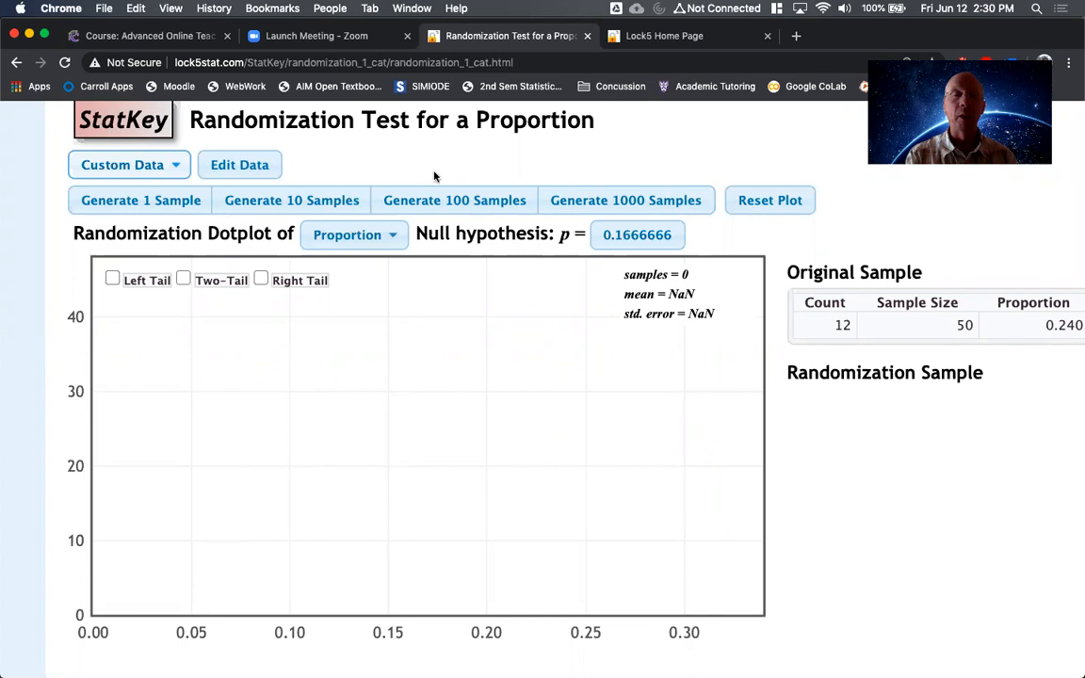
Generate six randomization samples one at a time.
left_click(157, 203)
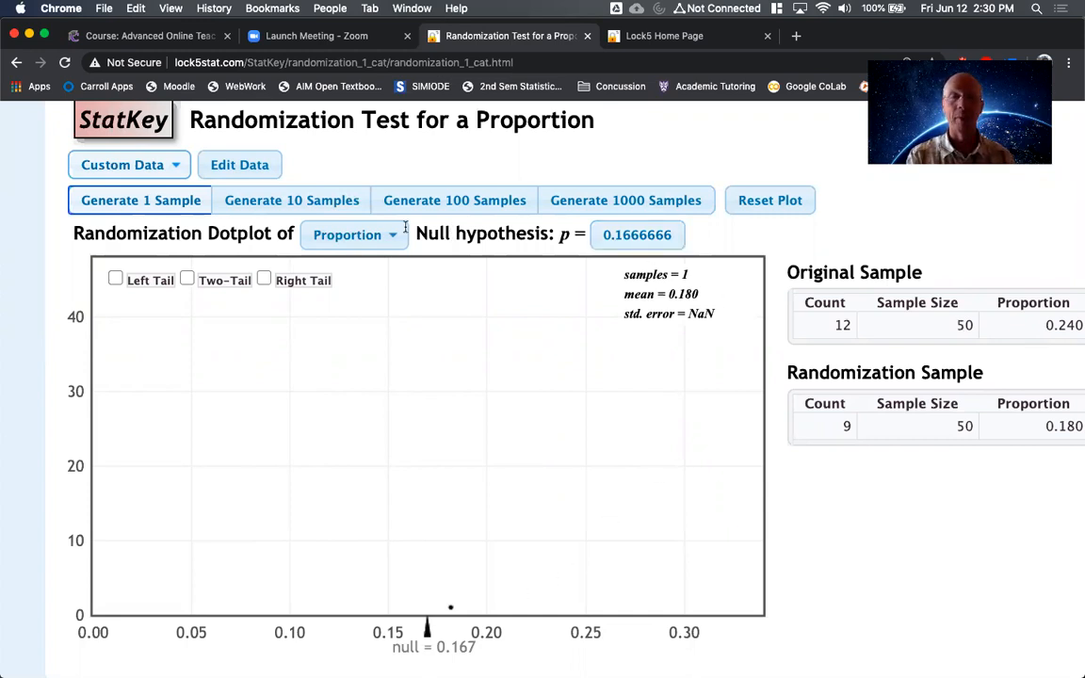
left_click(174, 206)
left_click(174, 207)
left_click(174, 207)
left_click(175, 206)
left_click(174, 206)
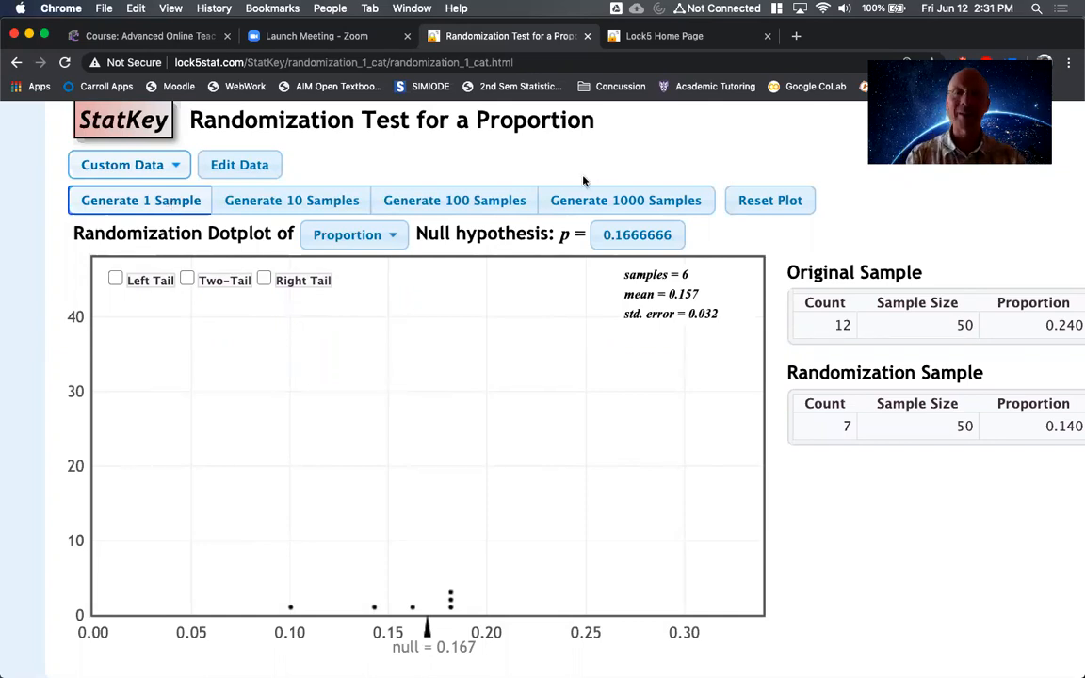
Add 4000 more randomization samples to the dotplot in batches of 1000.
left_click(608, 204)
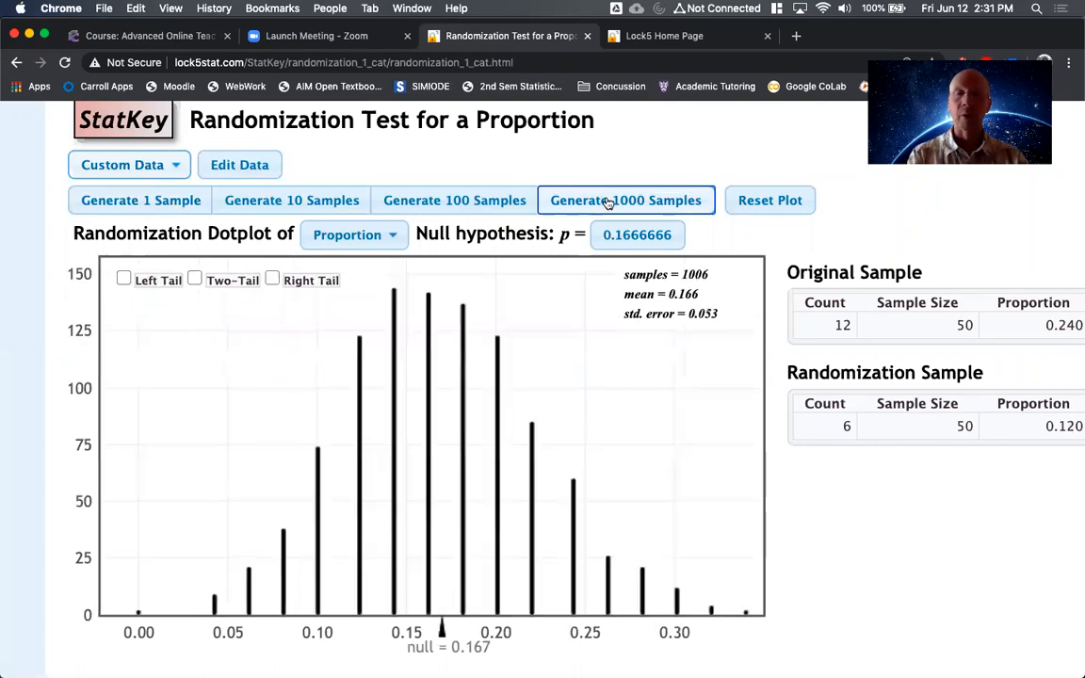
left_click(609, 203)
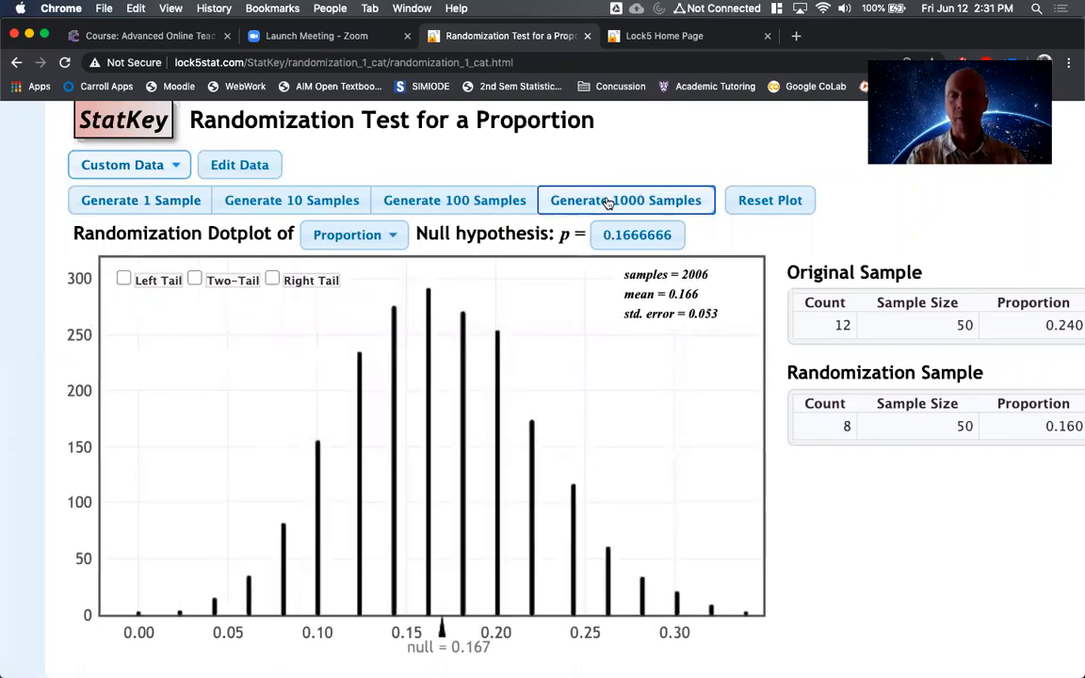
left_click(608, 203)
left_click(608, 203)
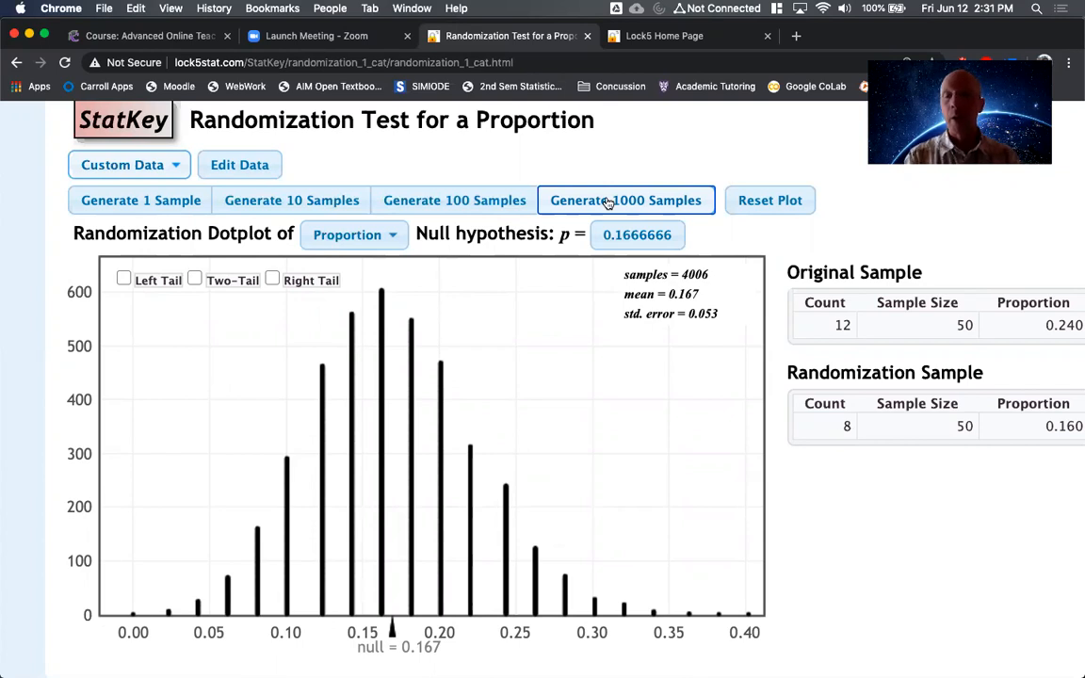
left_click(607, 202)
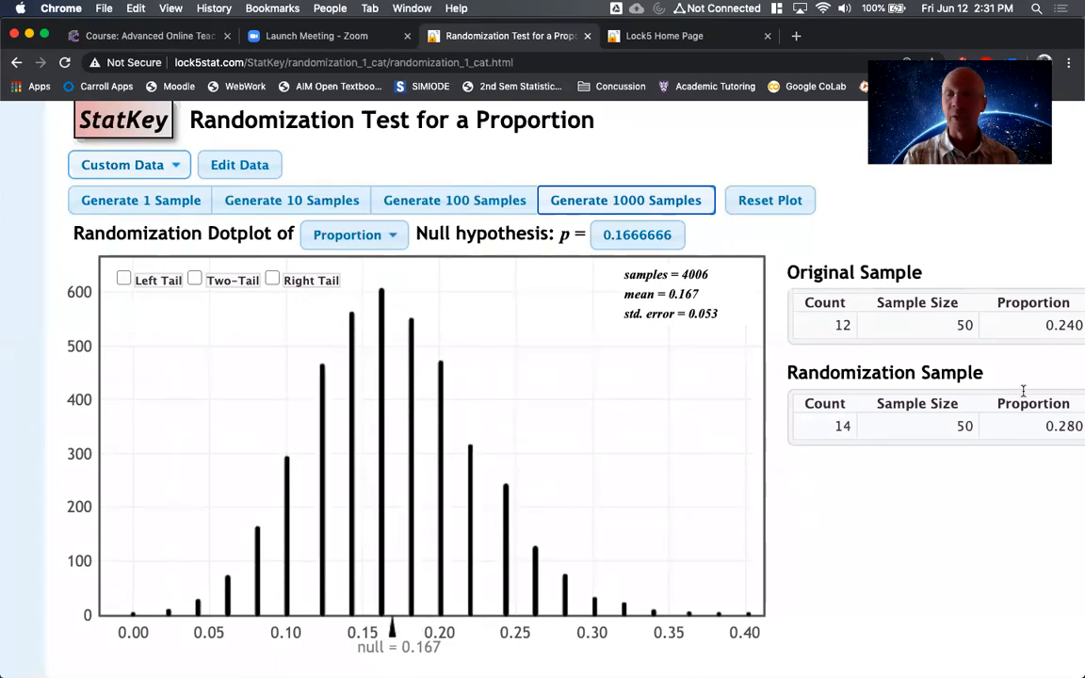
Mark the right tail of the dotplot with a cutoff of 0.24 and generate another 1000 samples.
left_click(271, 280)
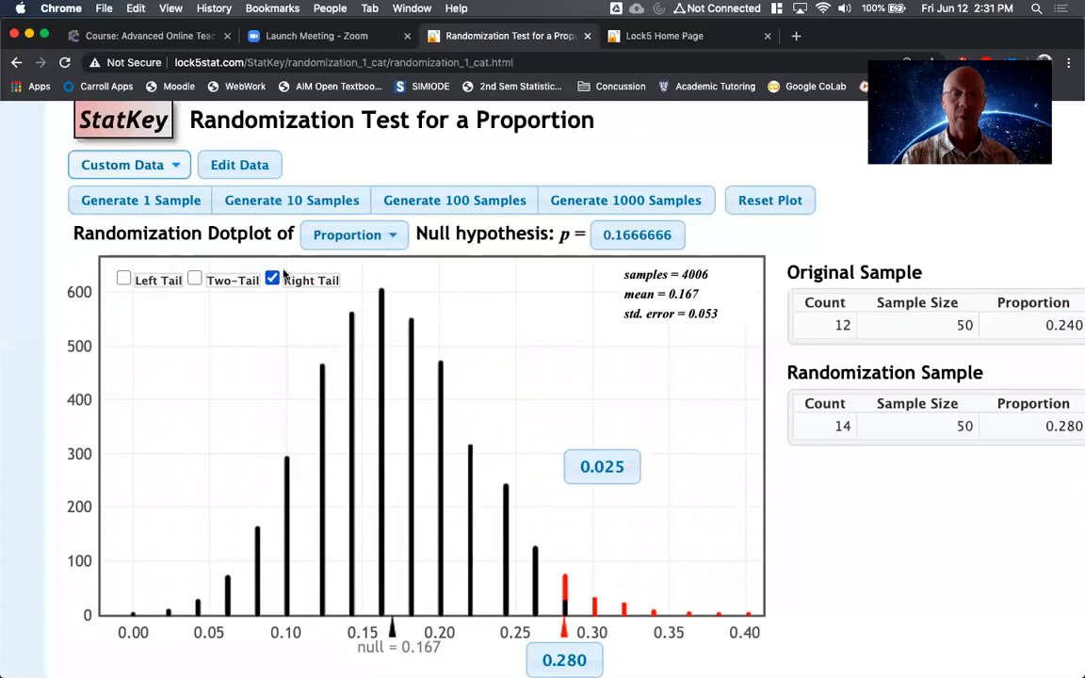
scroll(576, 471, "down", 1)
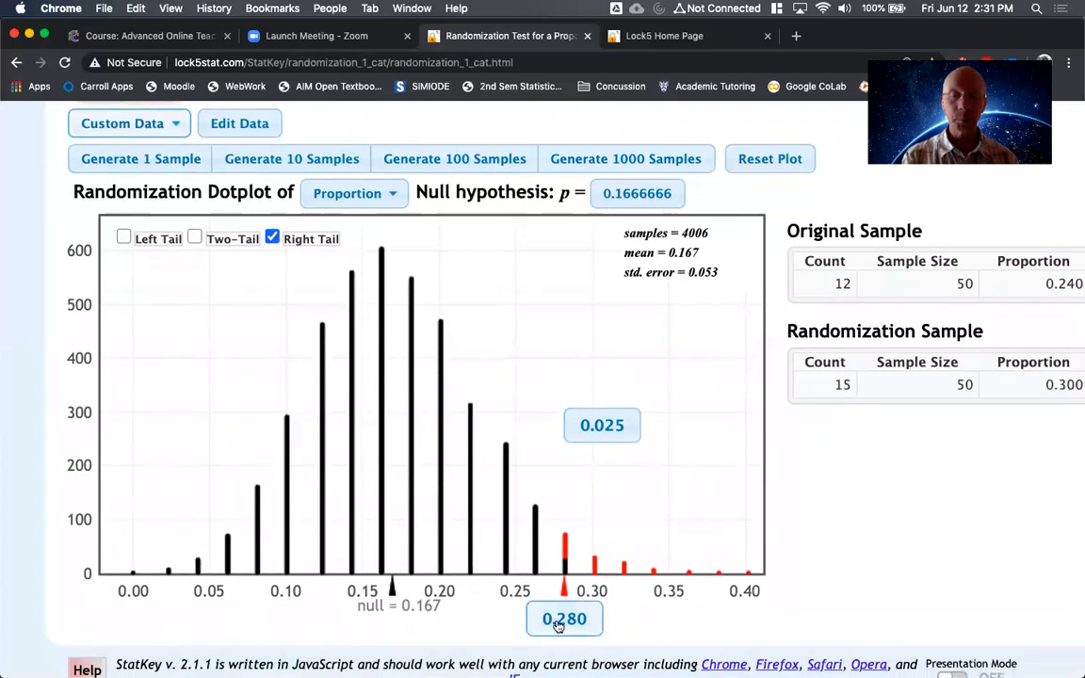
left_click(577, 621)
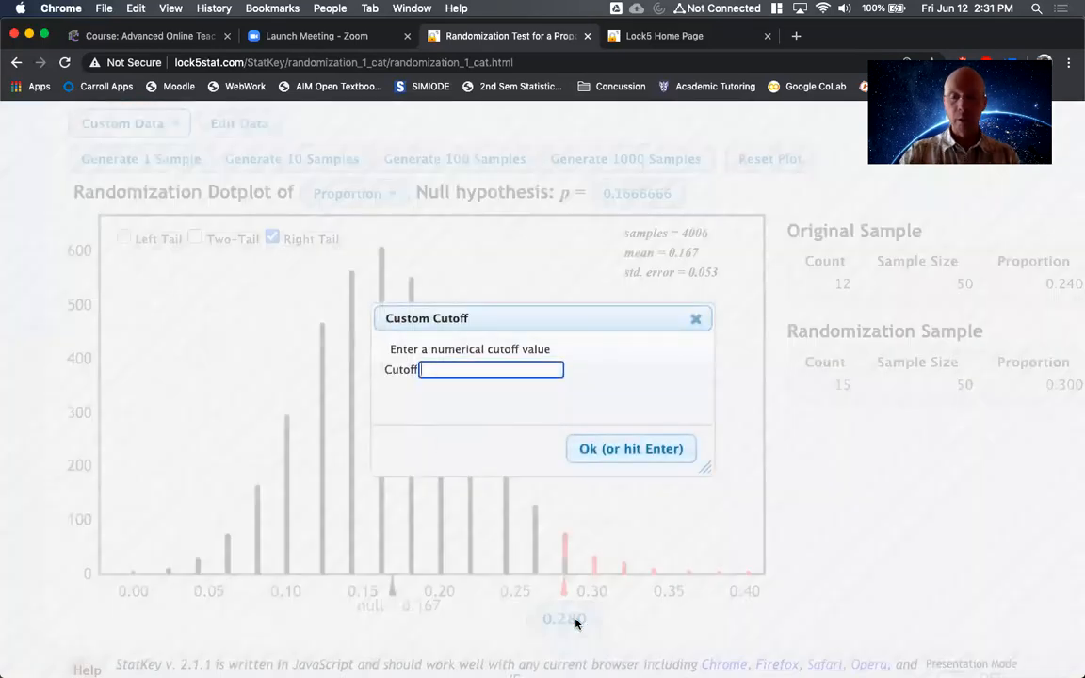
type("0.24")
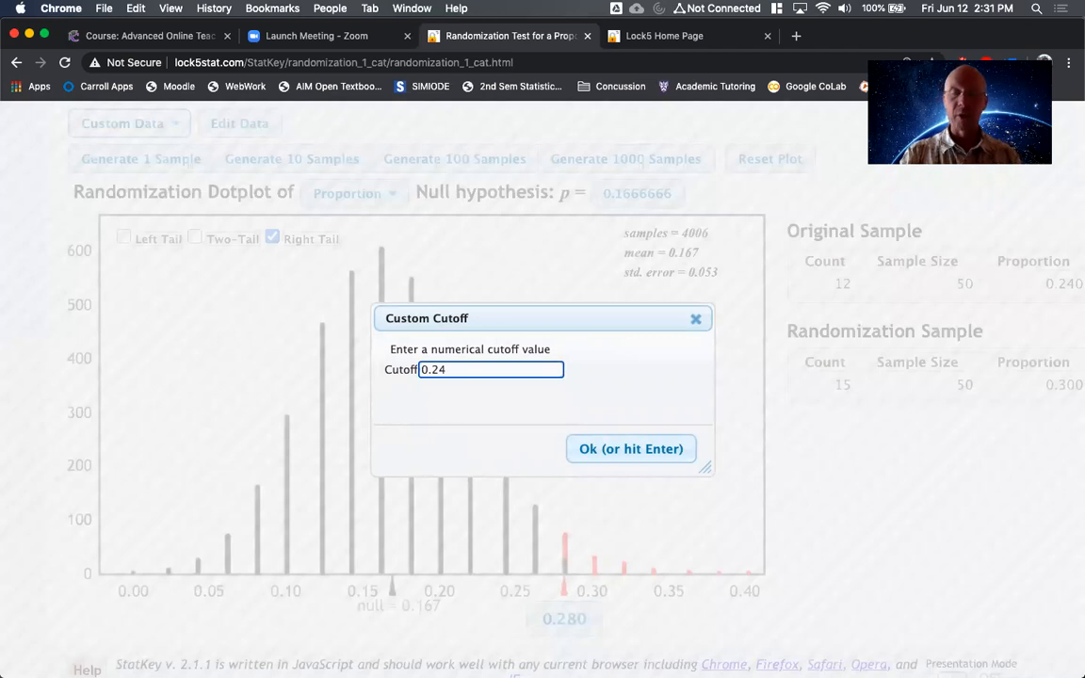
key("Return")
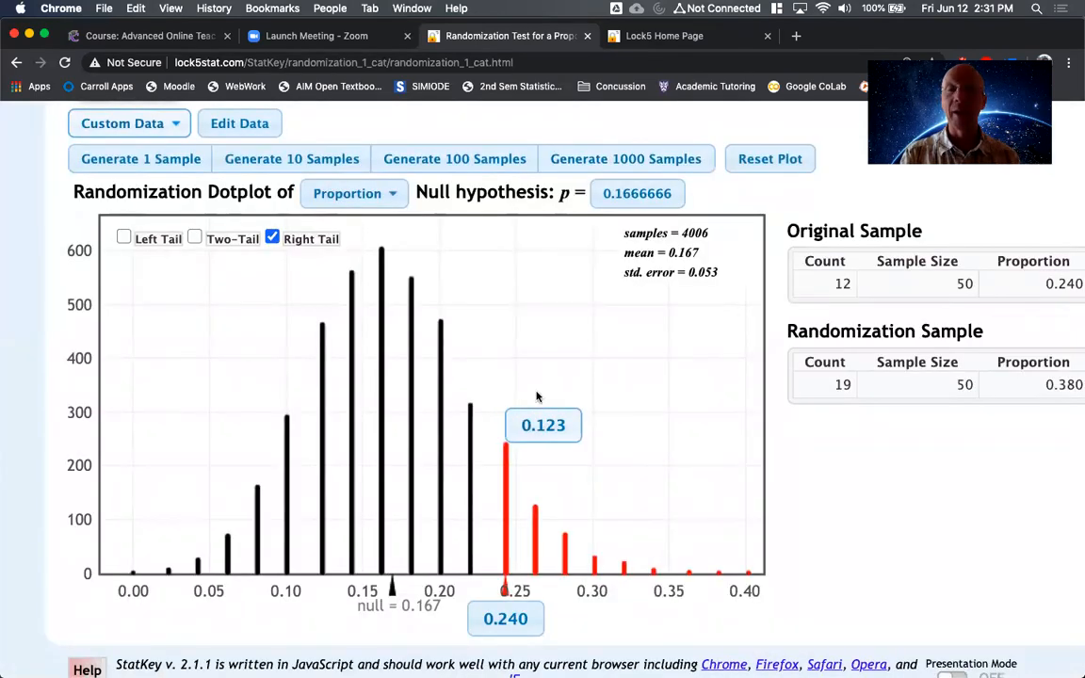
left_click(631, 158)
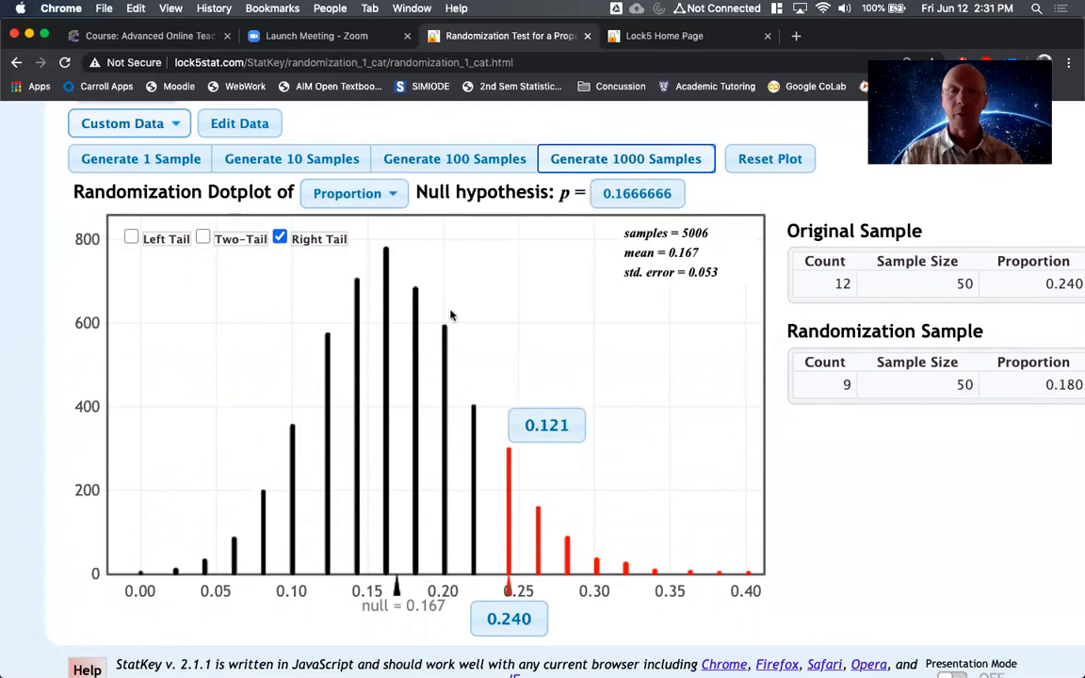
Return to the StatKey home page and open the randomization test for a difference in proportions.
scroll(451, 309, "up", 2)
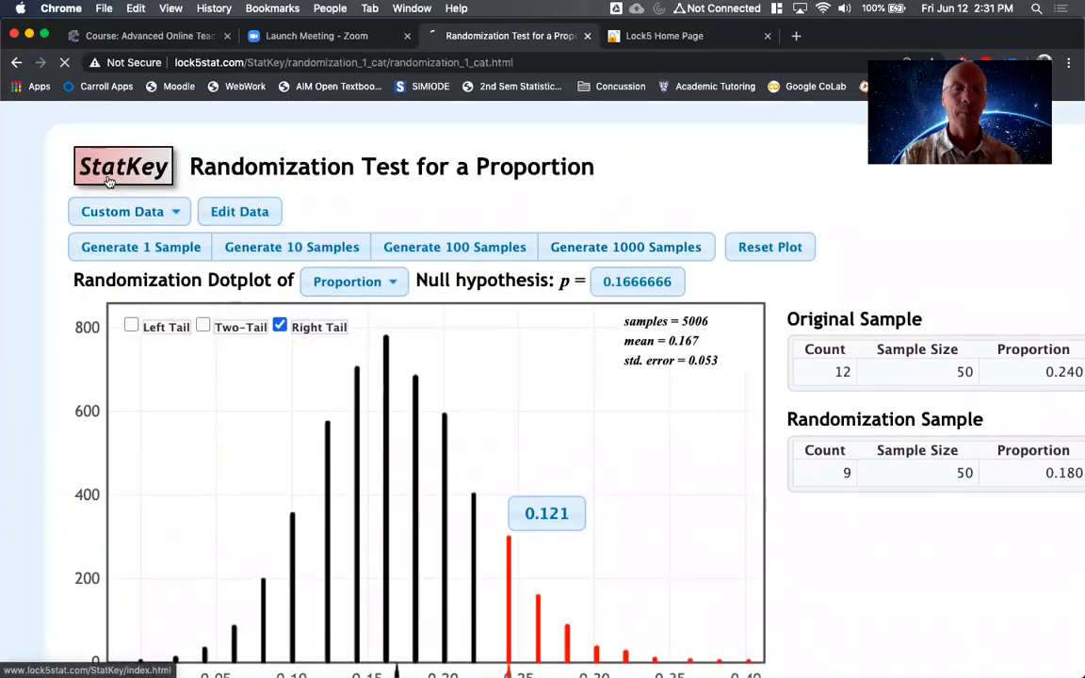
left_click(107, 179)
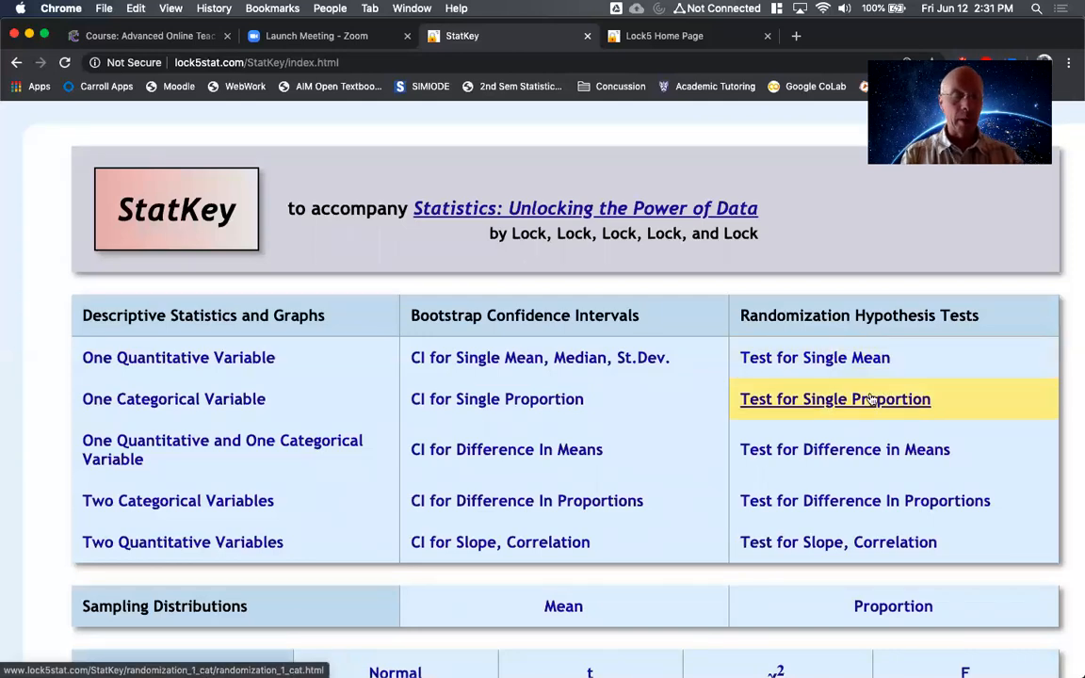
scroll(872, 399, "down", 2)
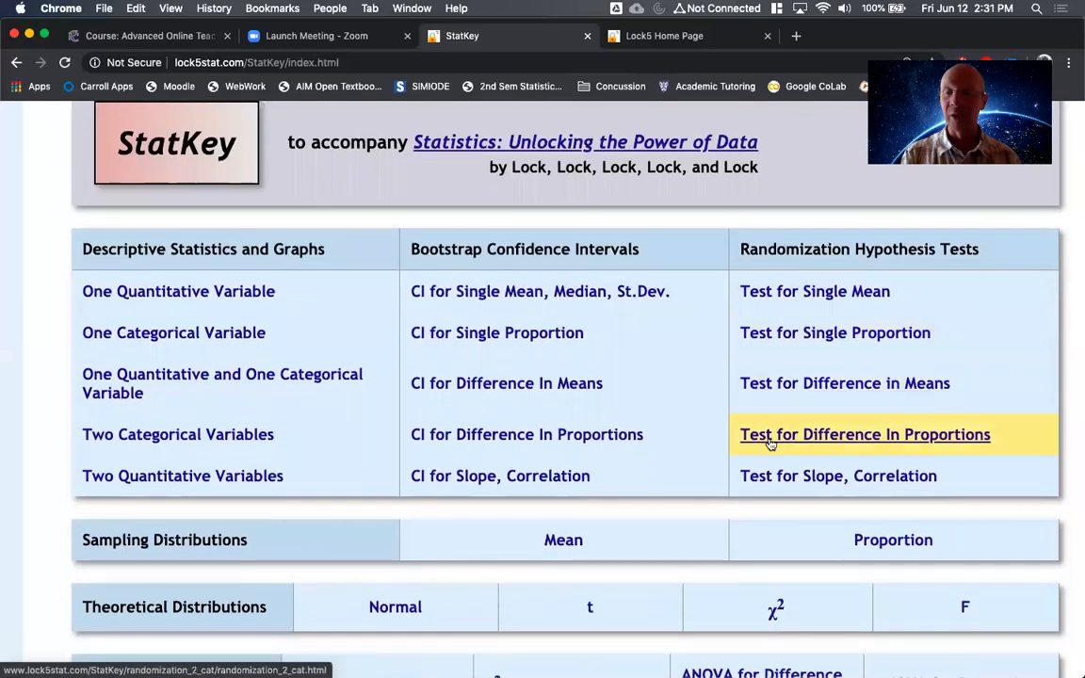
left_click(816, 440)
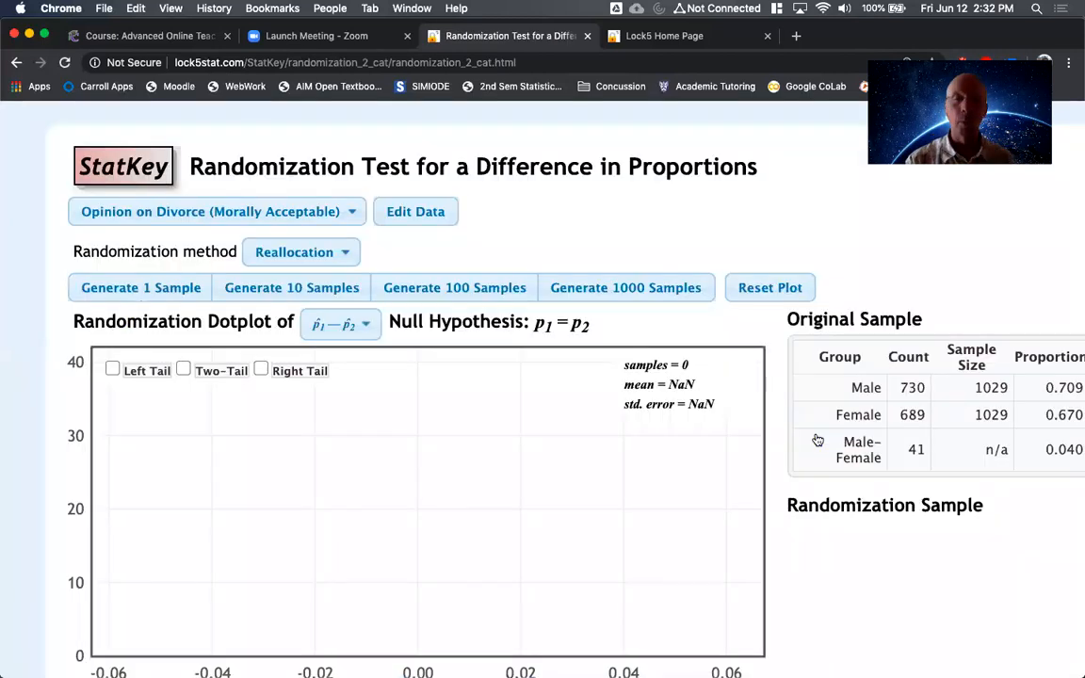
Look through the built-in datasets offered for the difference in proportions test.
scroll(741, 468, "down", 2)
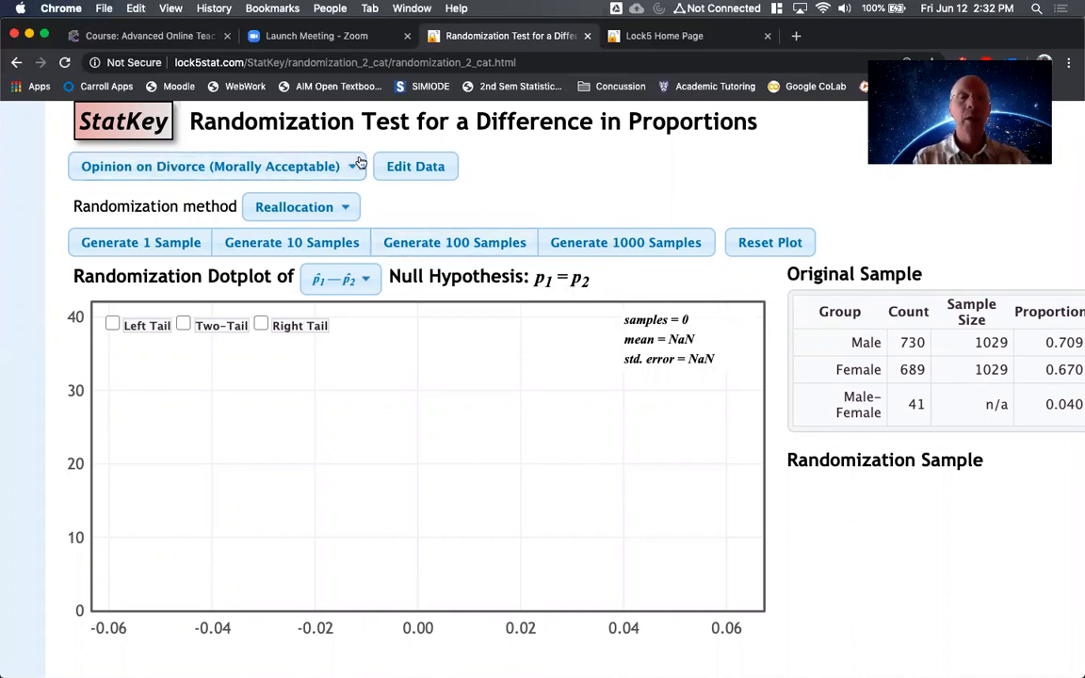
left_click(322, 167)
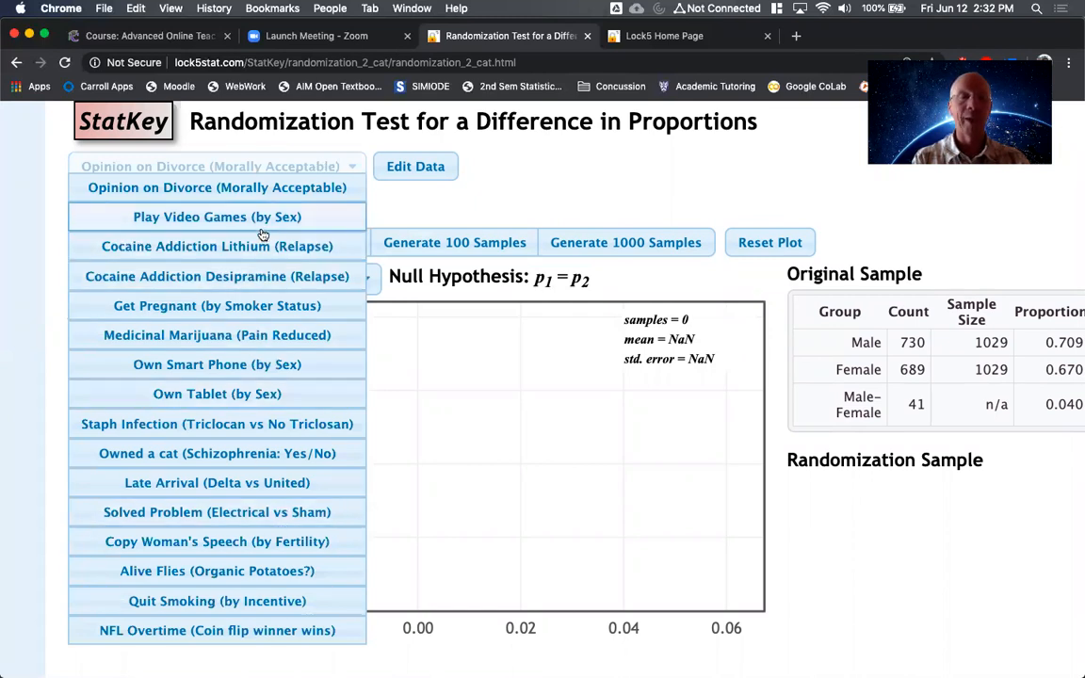
left_click(562, 172)
Start editing the test data and enter Group 1 with a count of 34 and a sample size of 150.
left_click(438, 177)
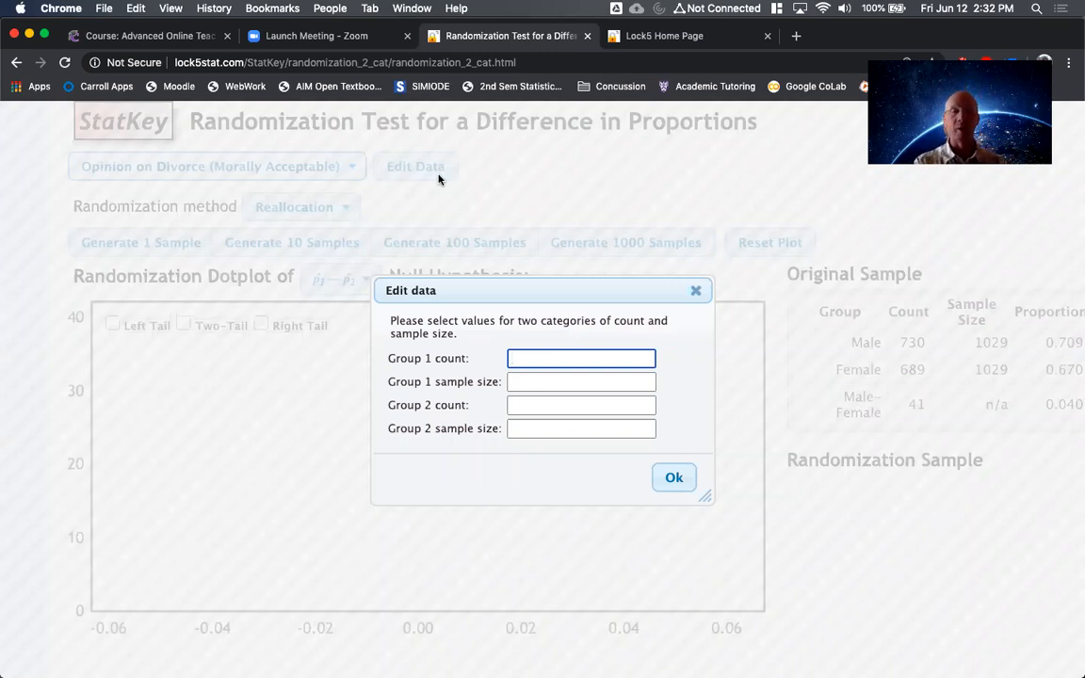
left_click(542, 380)
type("150")
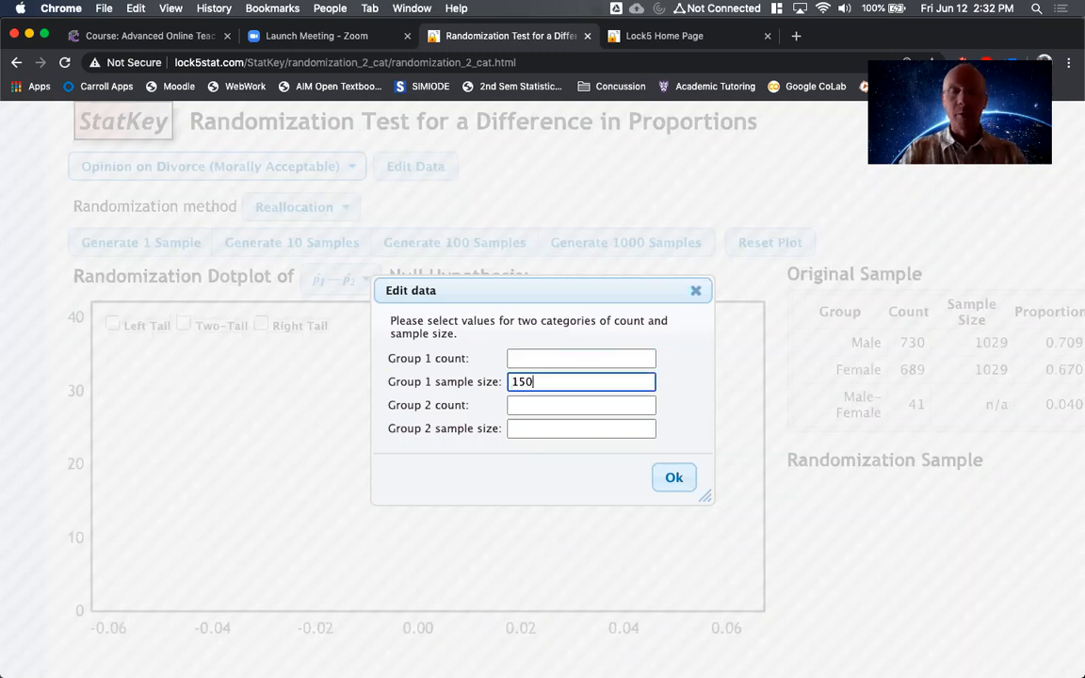
left_click(536, 356)
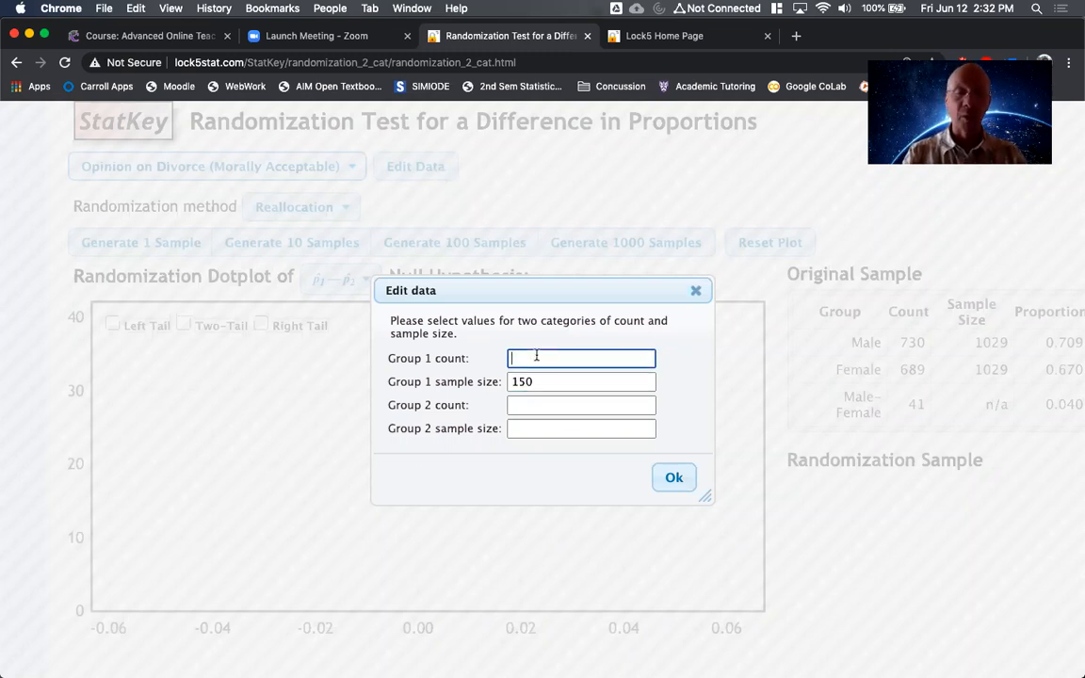
type("34")
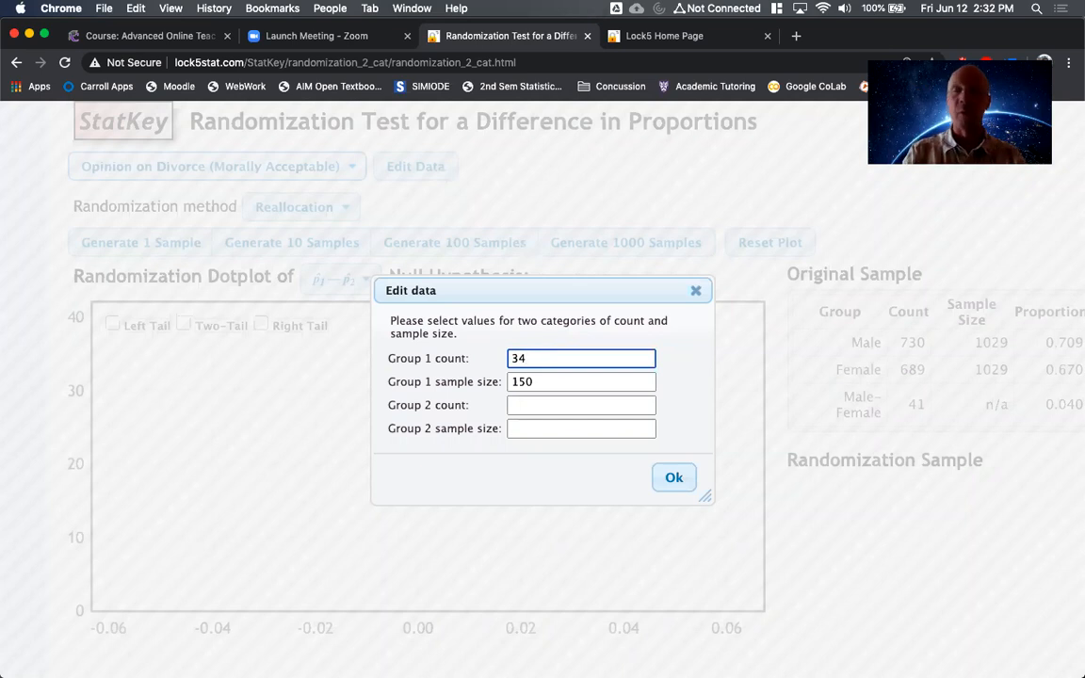
Enter Group 2 with a count of 21 and a sample size of 127, check the entries, and apply the custom data.
left_click(531, 429)
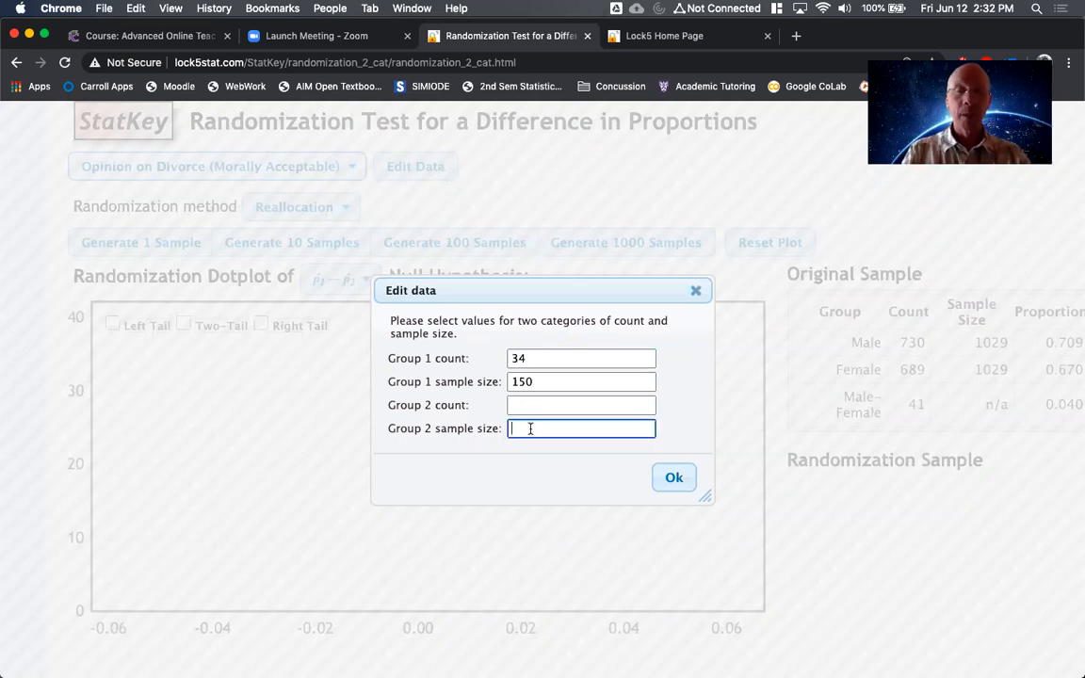
type("127")
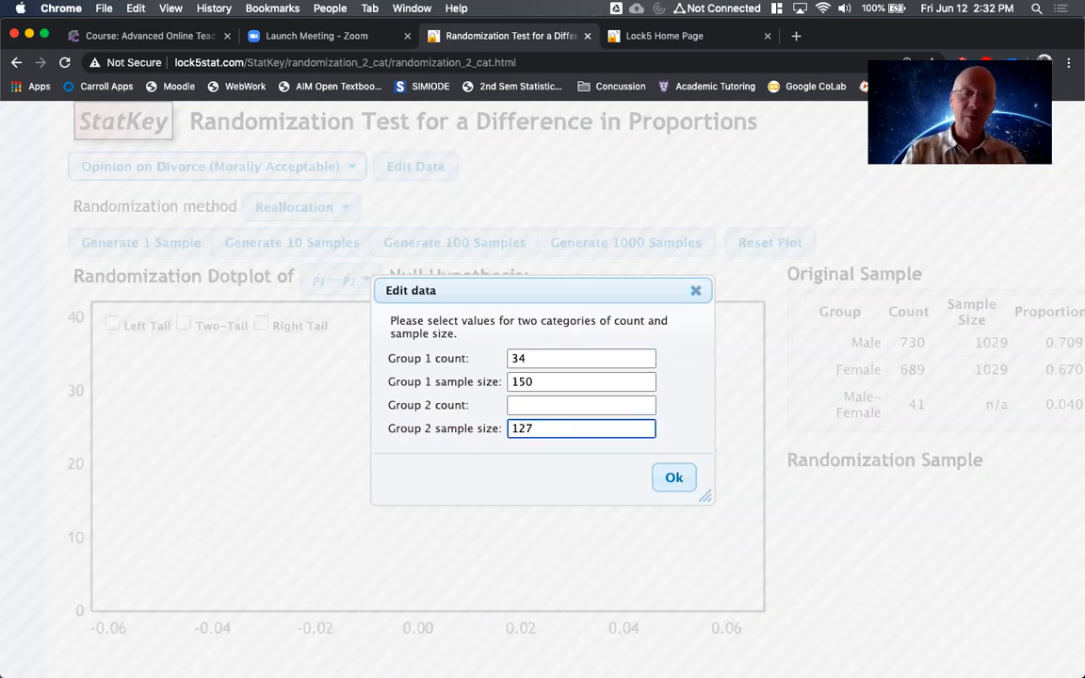
left_click(559, 404)
type("21")
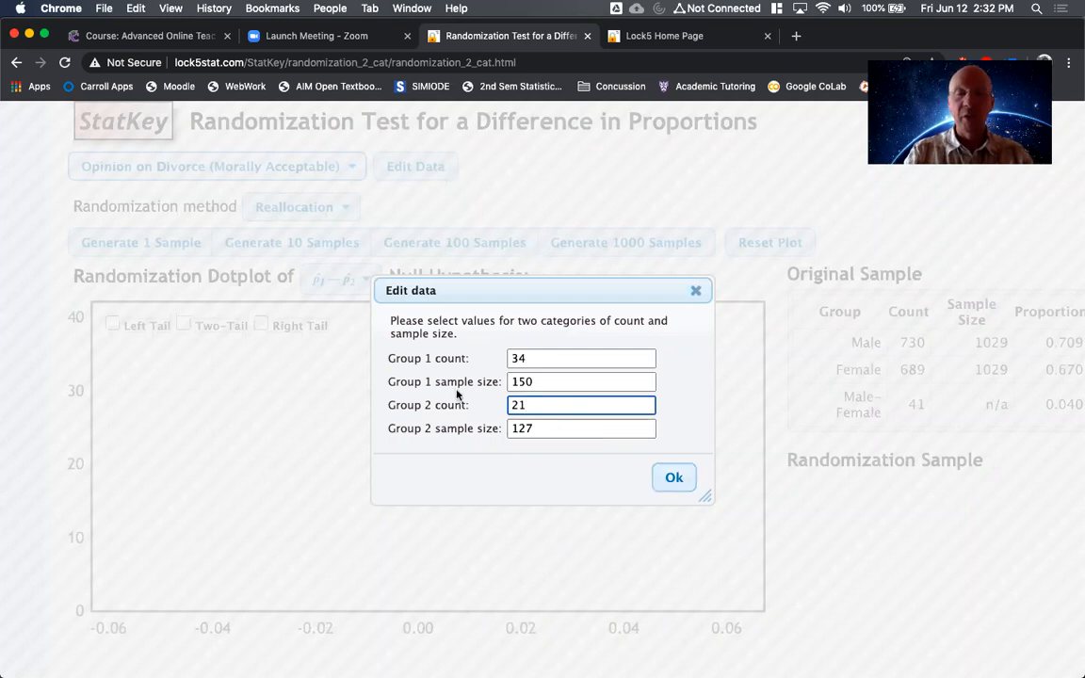
left_click(537, 380)
double_click(538, 381)
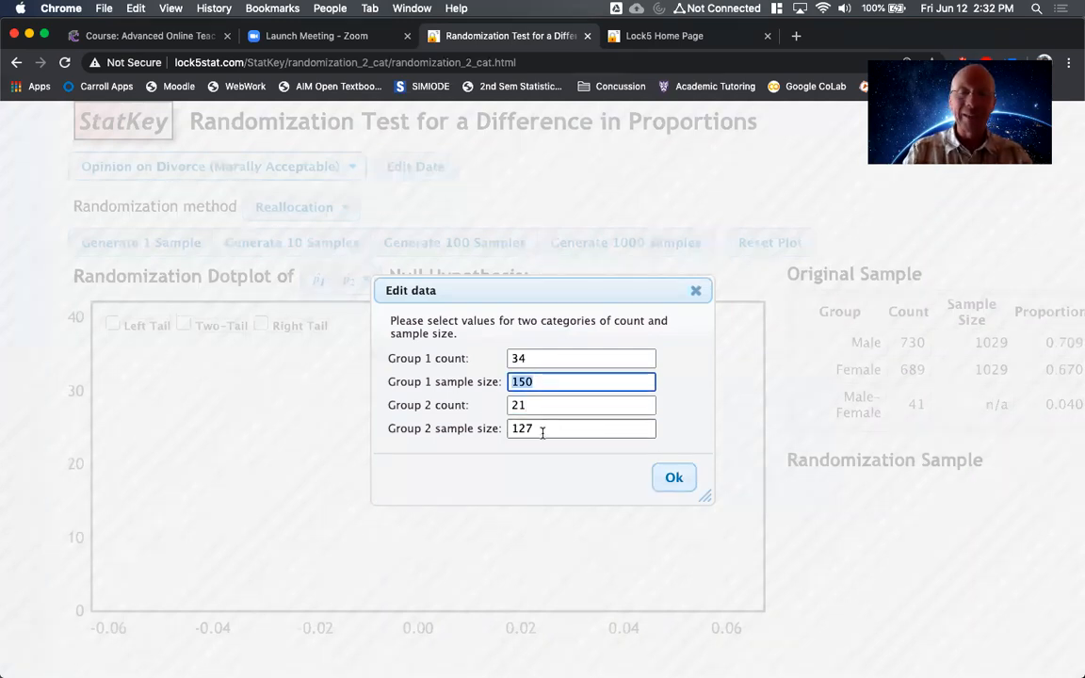
double_click(543, 431)
double_click(527, 359)
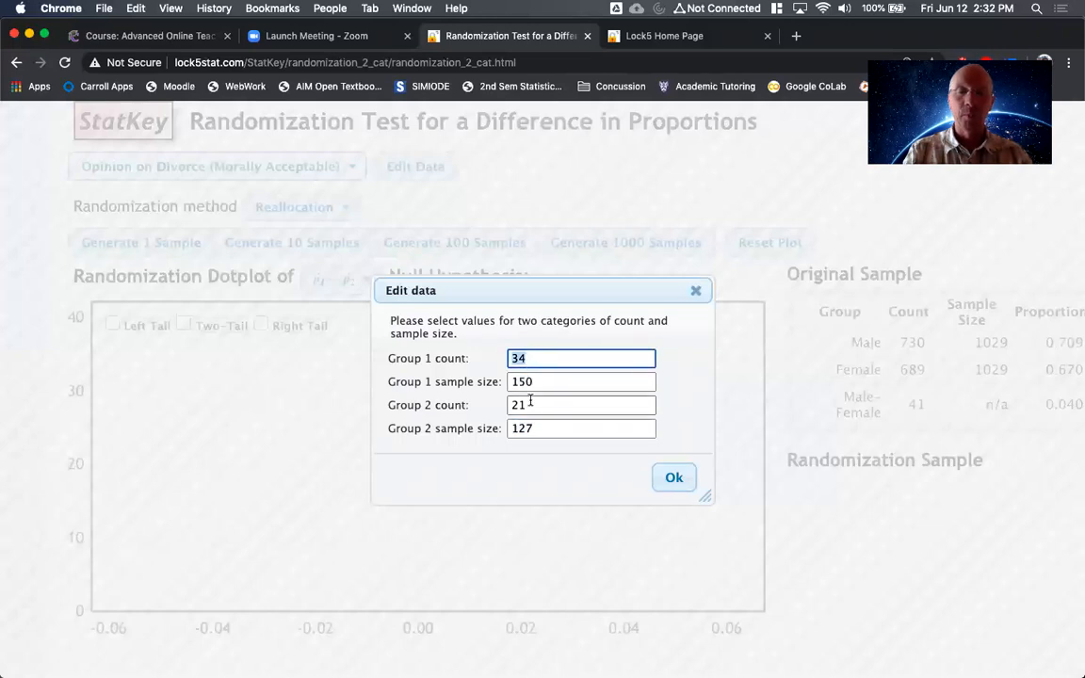
left_click(530, 402)
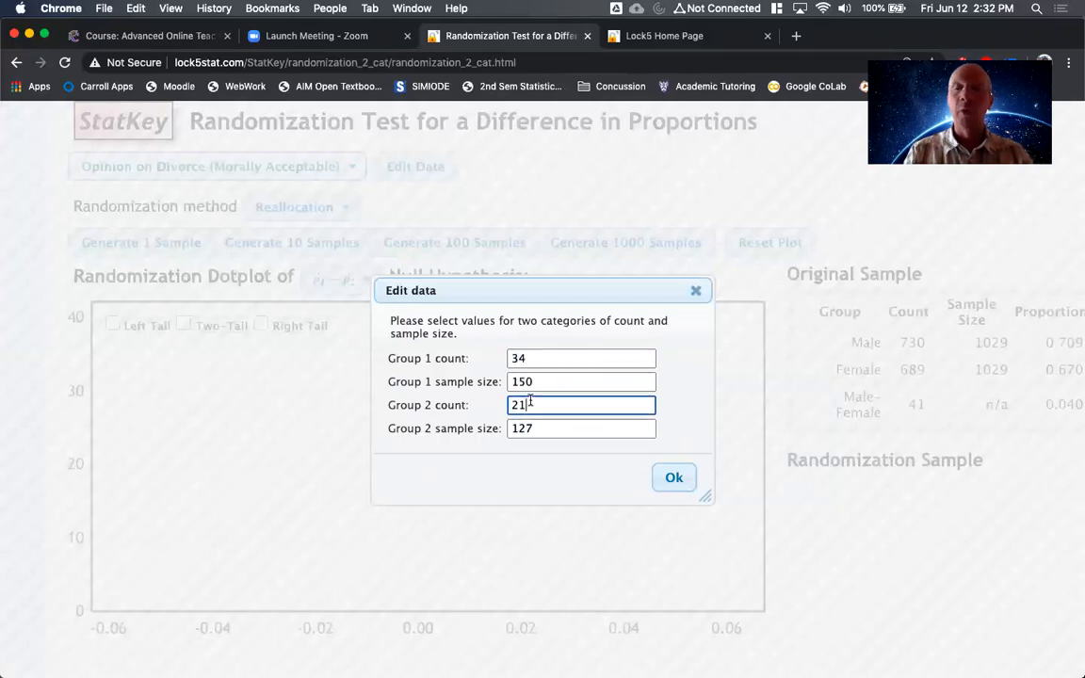
left_click(674, 478)
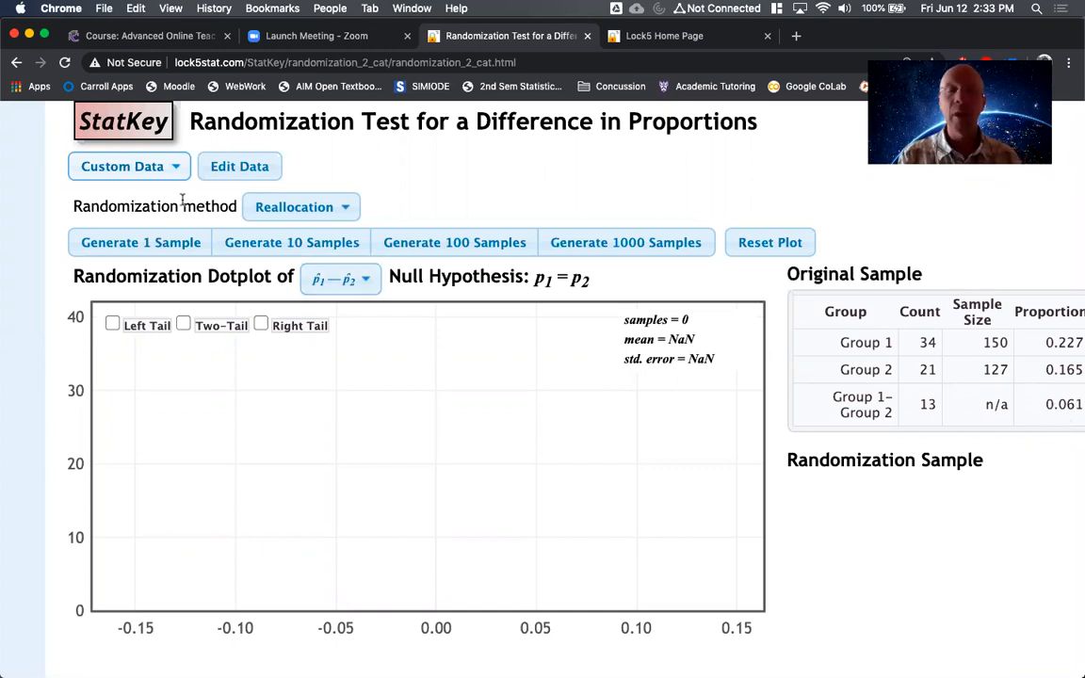
Change the randomization method to Resampling and generate 6000 samples in batches of 1000.
left_click(260, 215)
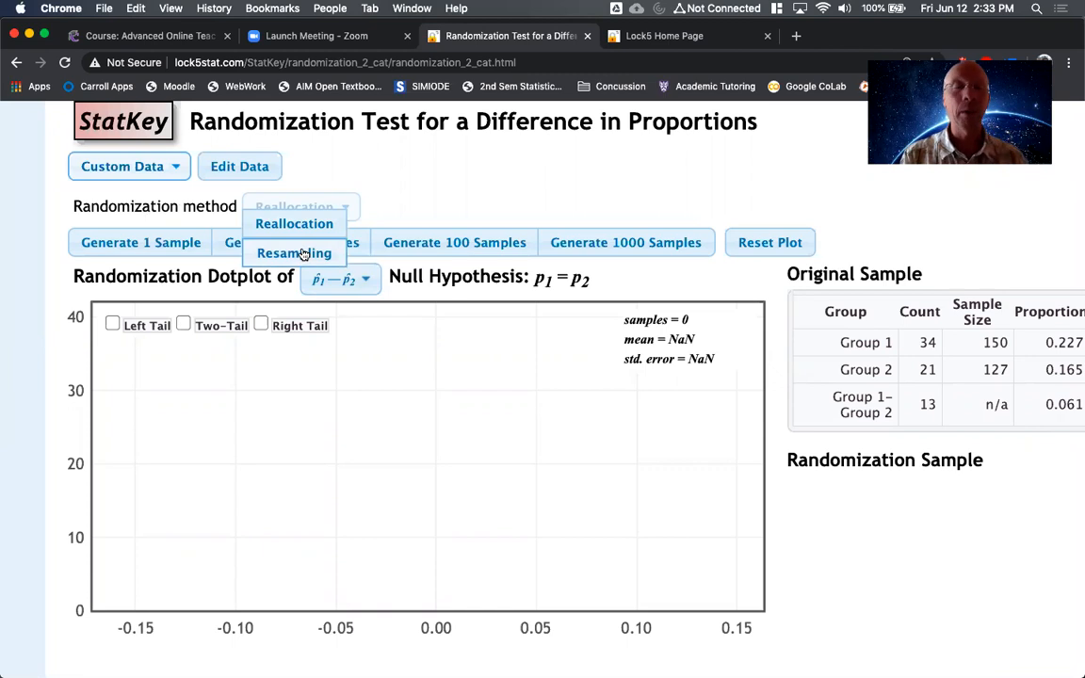
left_click(303, 254)
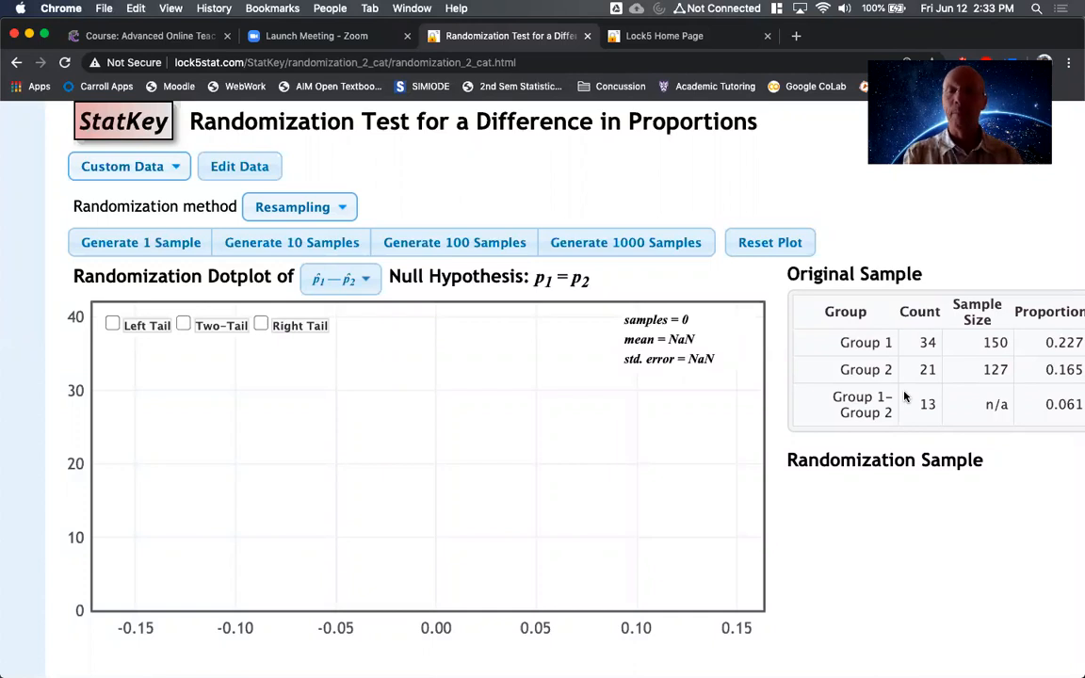
left_click(597, 251)
left_click(597, 251)
left_click(597, 251)
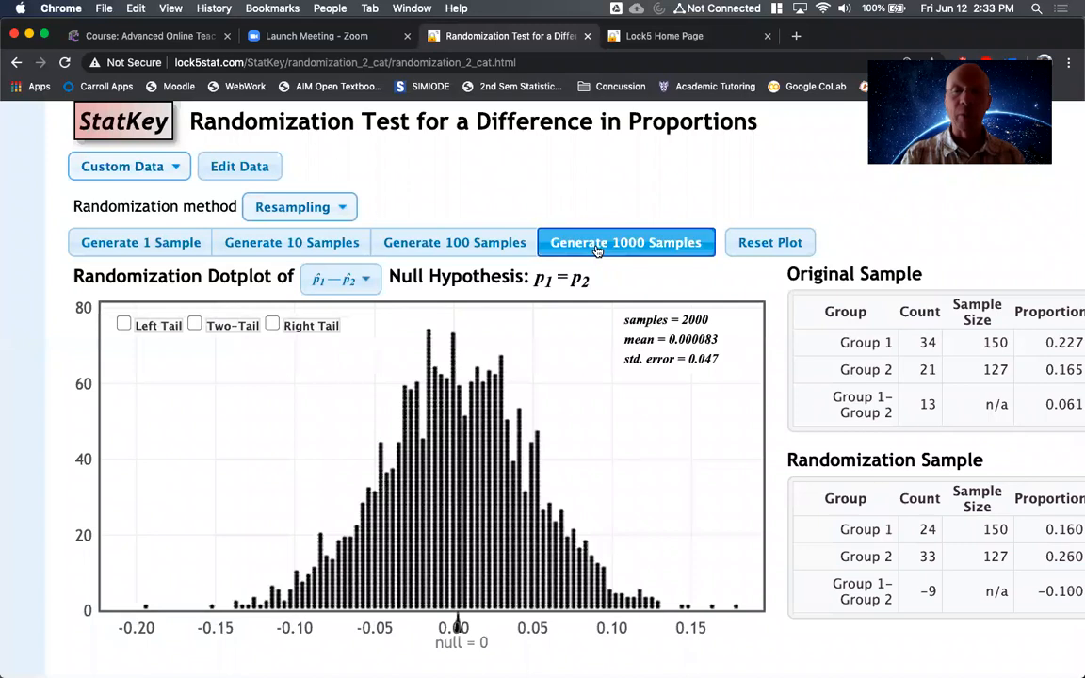
left_click(597, 251)
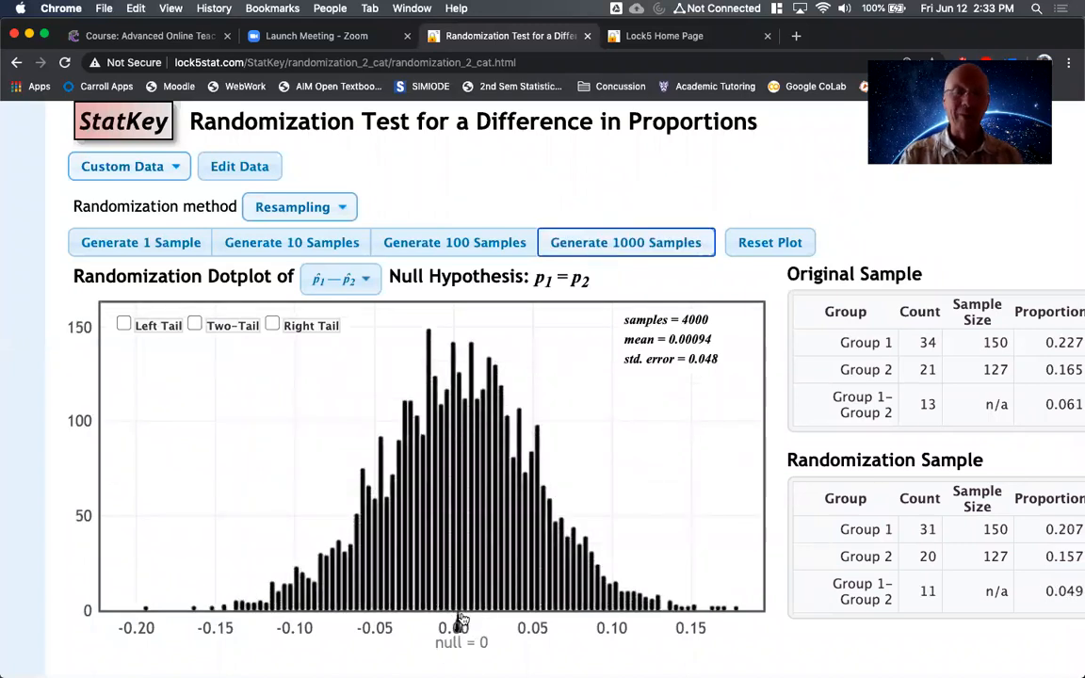
key("Return")
key("Return")
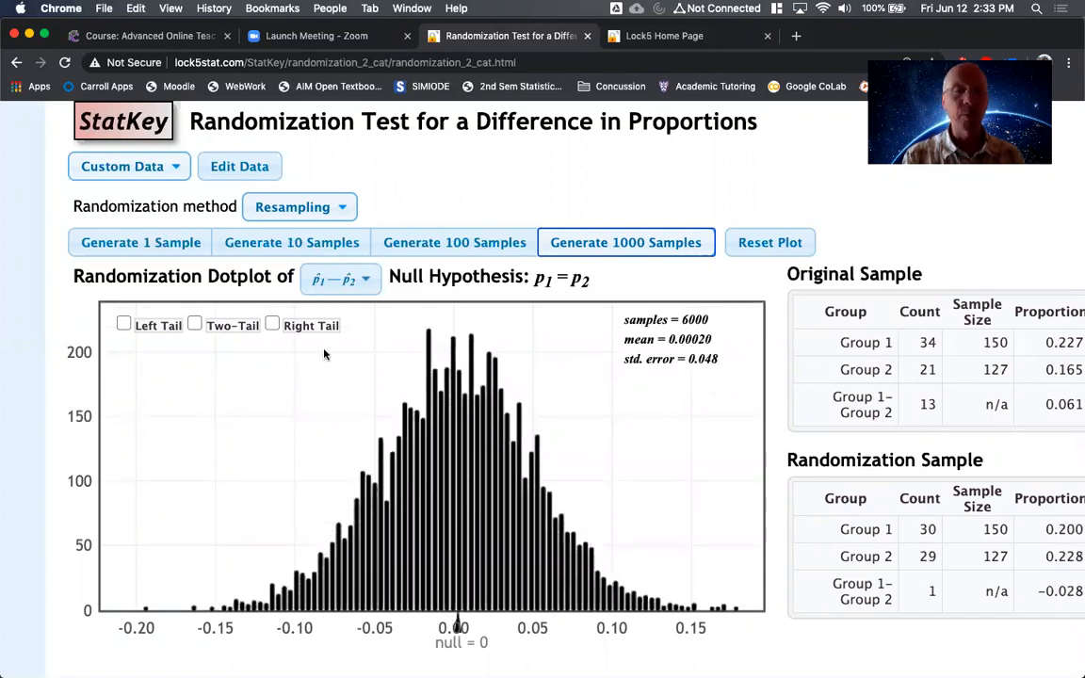
Mark both tails of the dotplot and set the upper cutoff to 0.061.
left_click(272, 324)
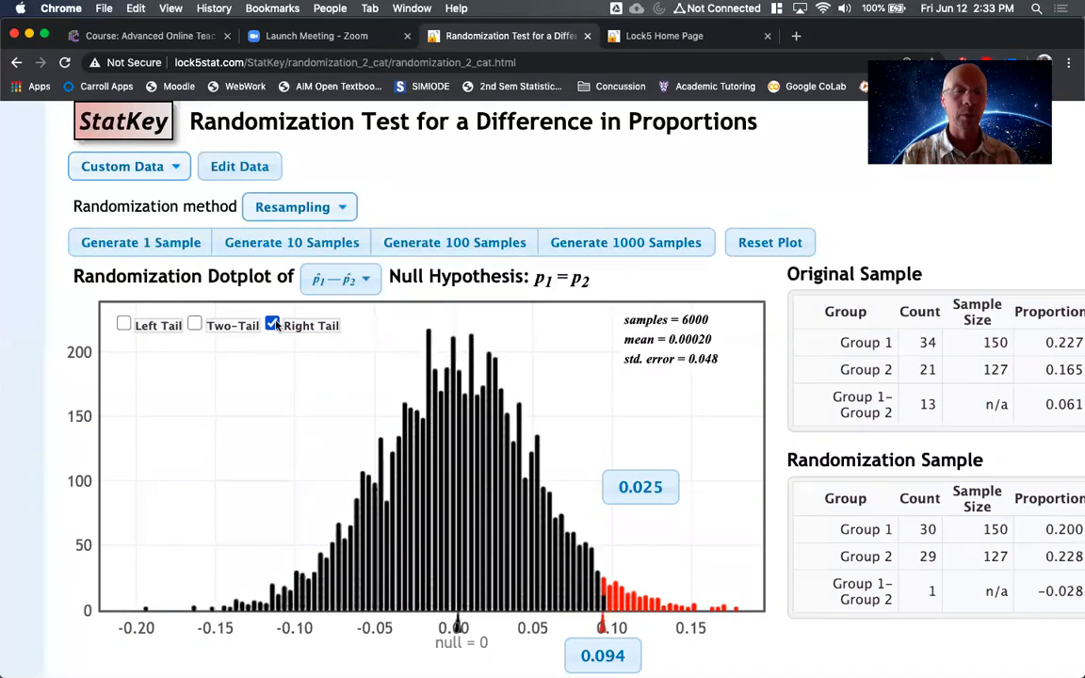
left_click(195, 325)
left_click(195, 325)
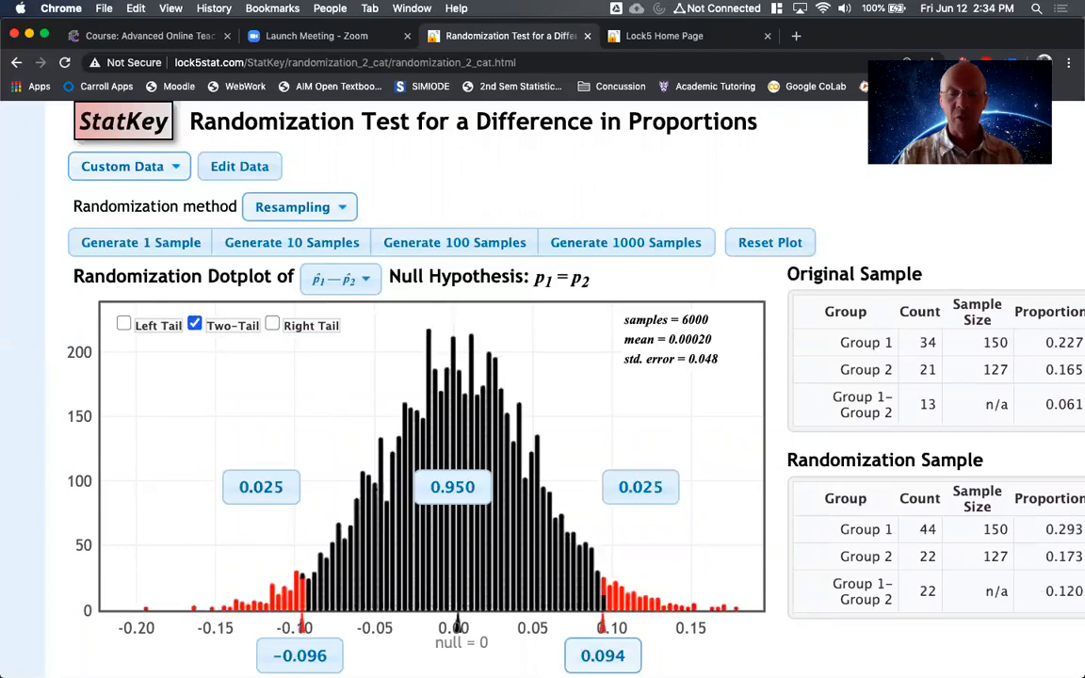
left_click(603, 656)
type("0.")
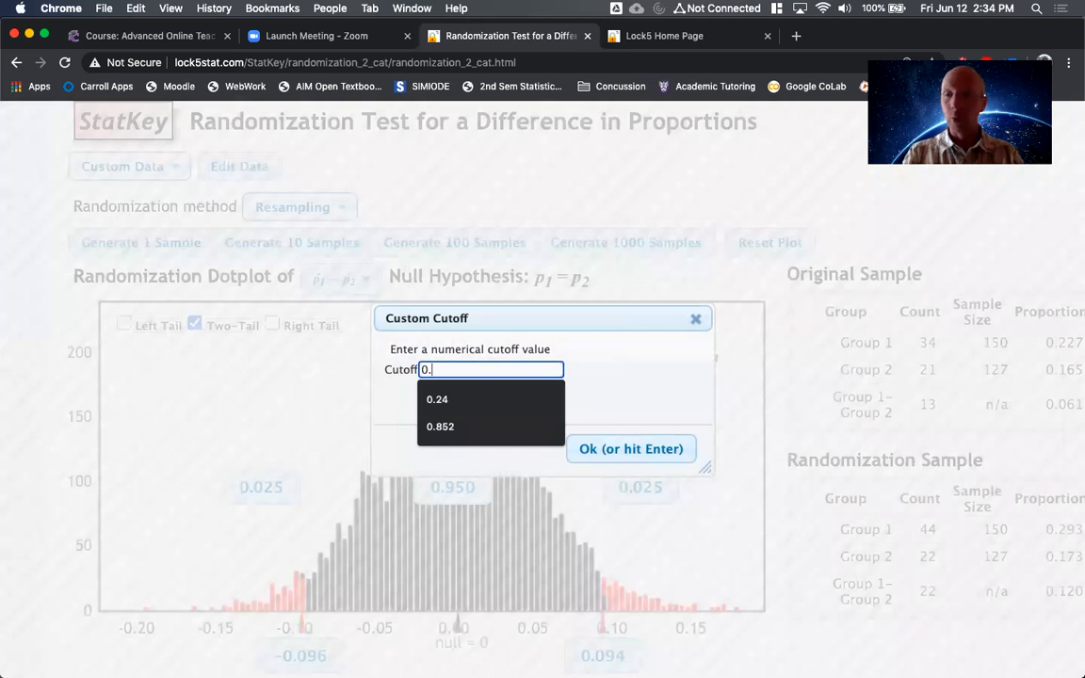
type("061")
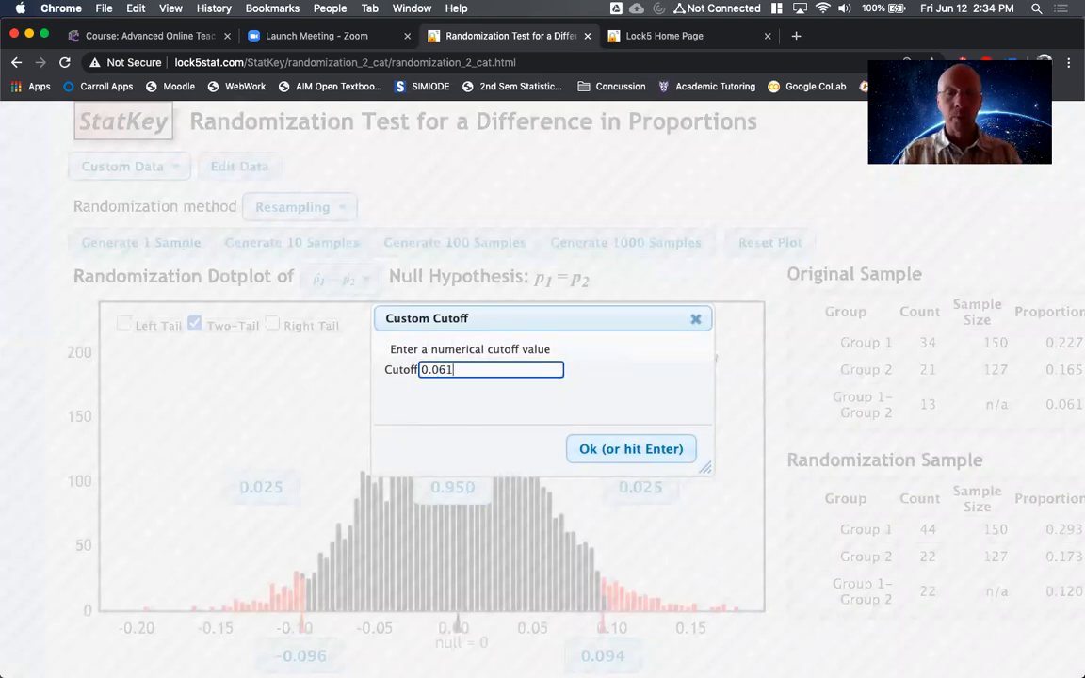
left_click(628, 450)
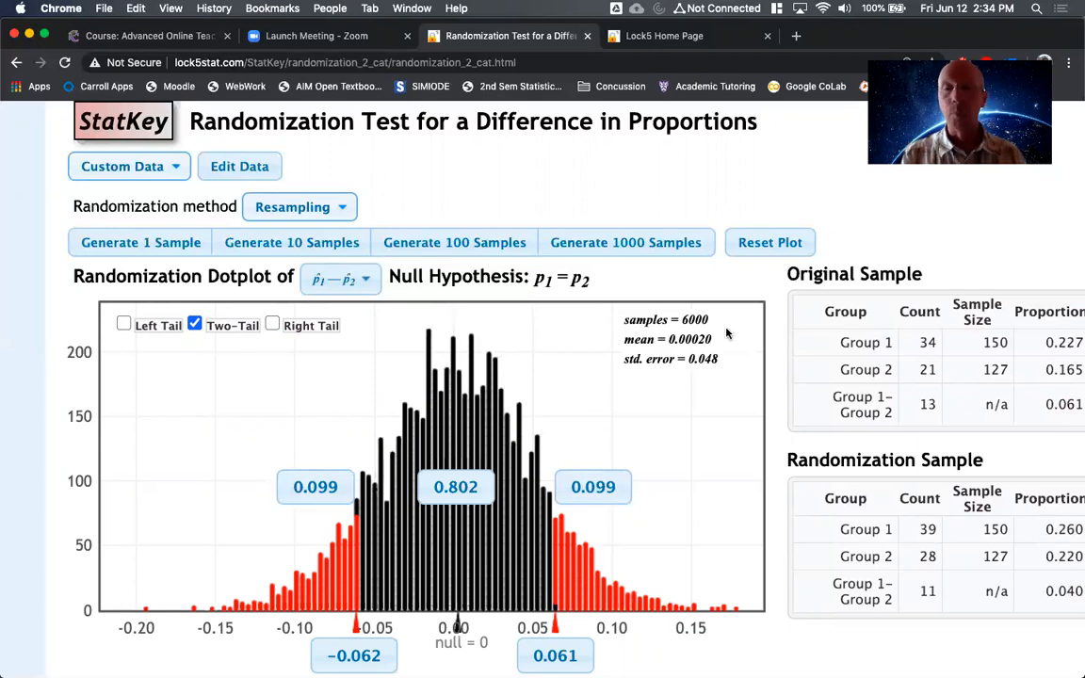
Return to the StatKey home page, open the randomization test for a single mean, and view its editable Body Temperature data.
left_click(123, 129)
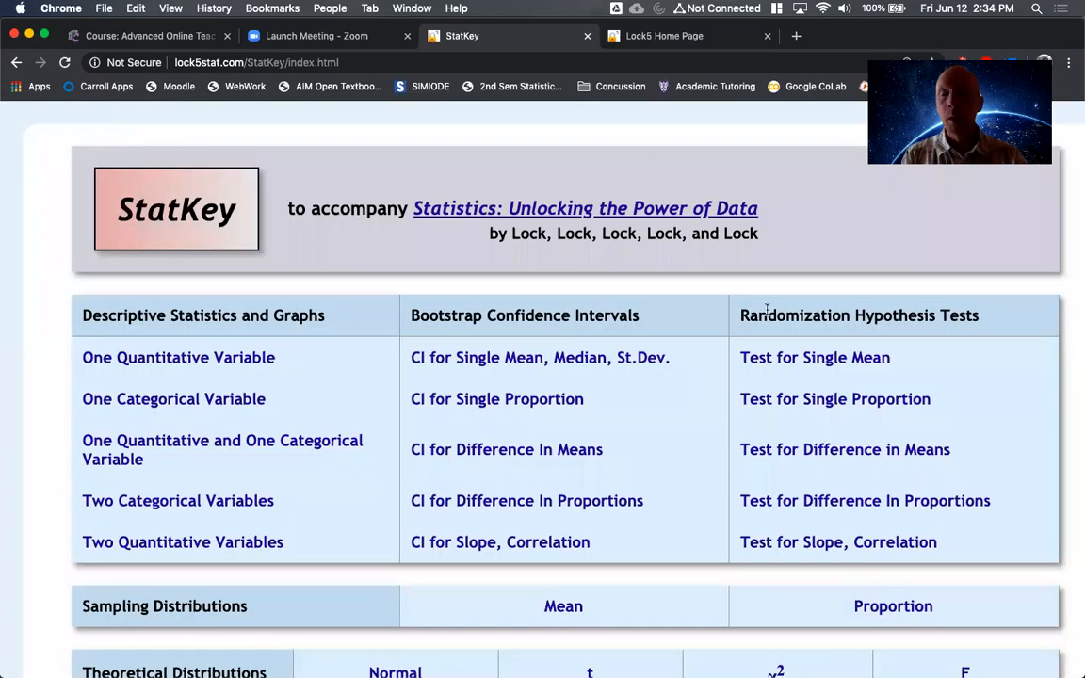
left_click(852, 358)
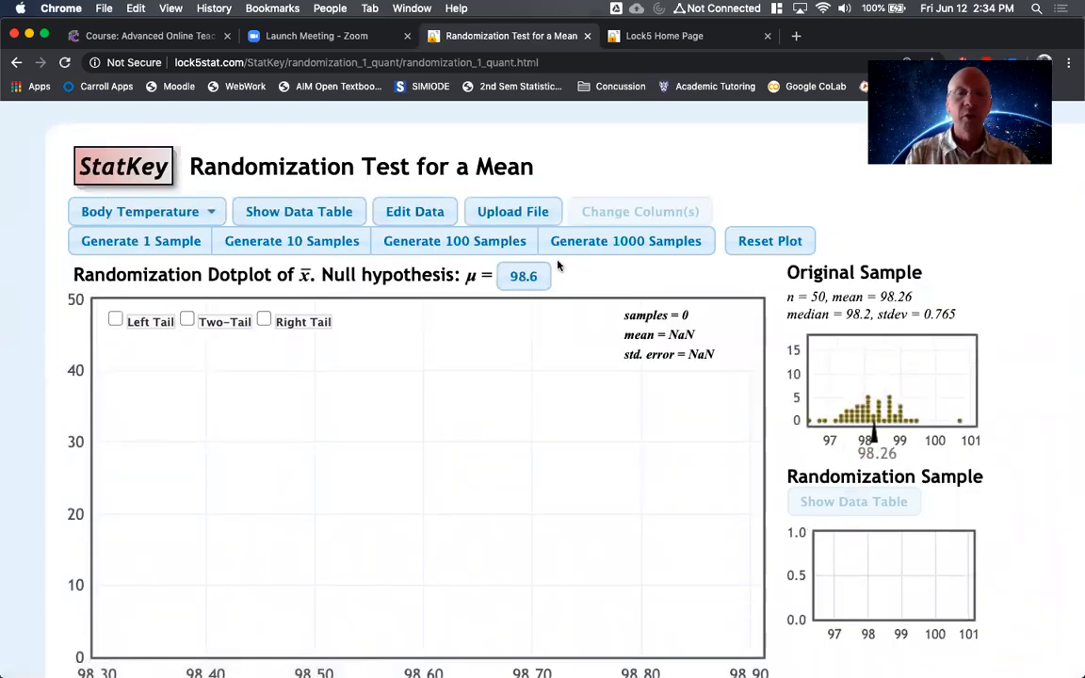
left_click(412, 205)
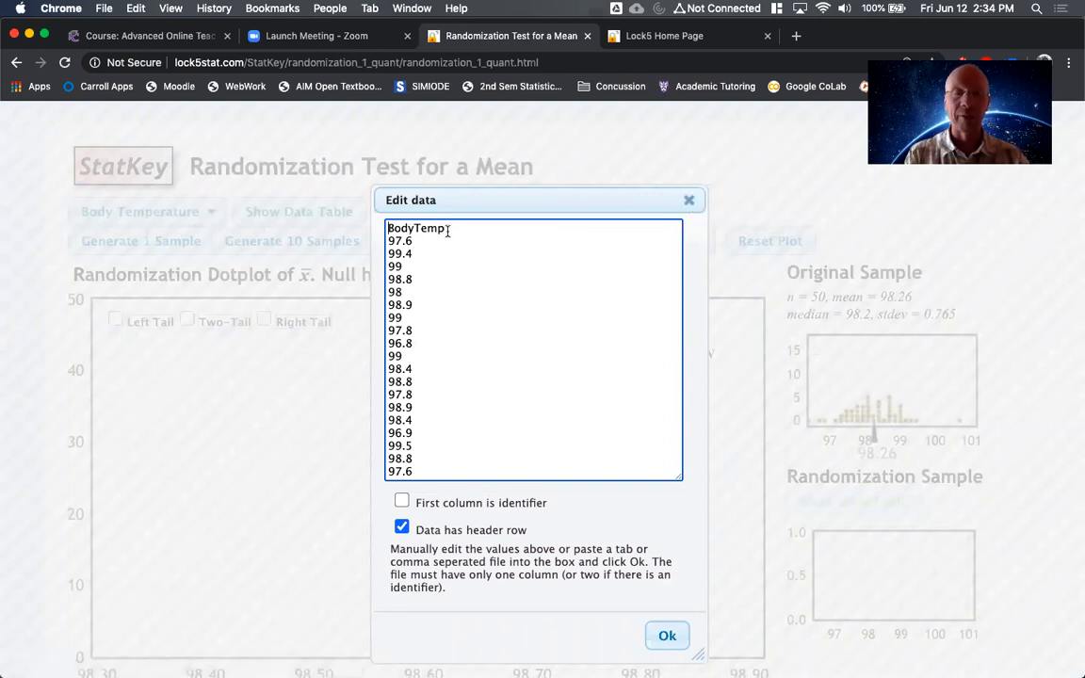
left_click(689, 202)
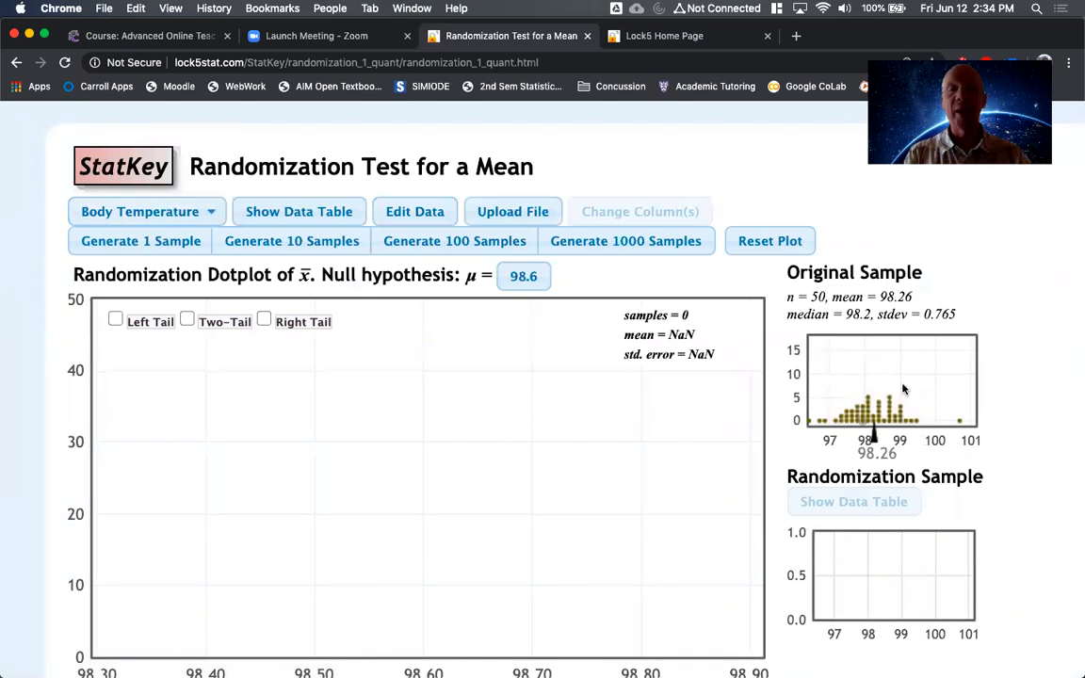
mouse_move(863, 397)
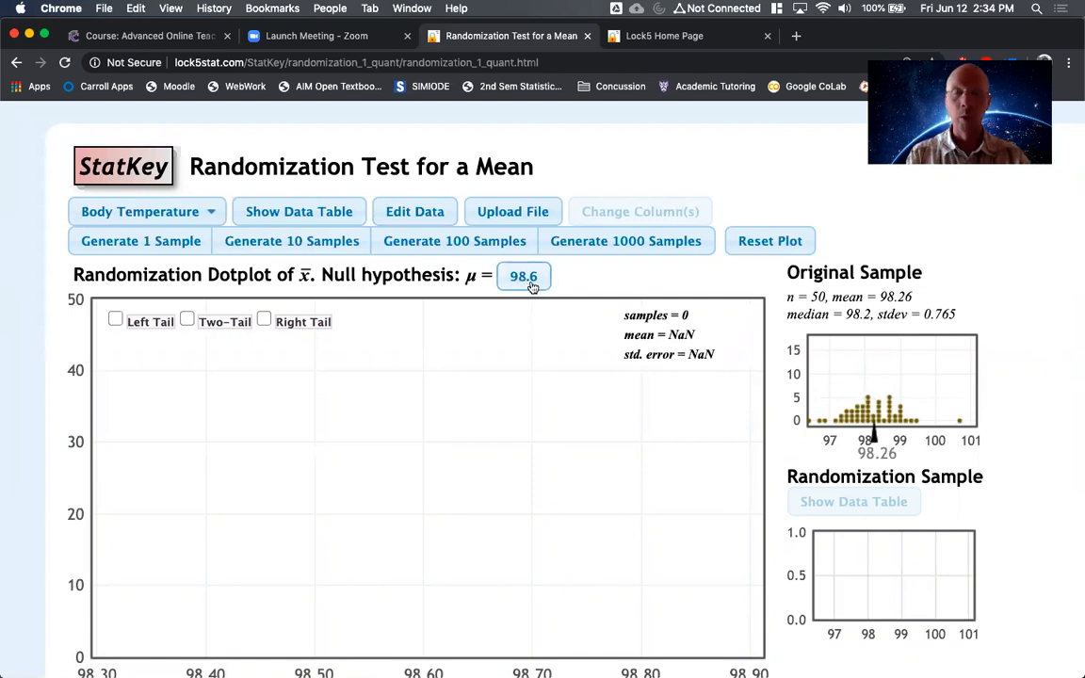
Generate 5000 randomization samples for the Body Temperature mean in batches of 1000 and look at the null hypothesis setting.
left_click(645, 237)
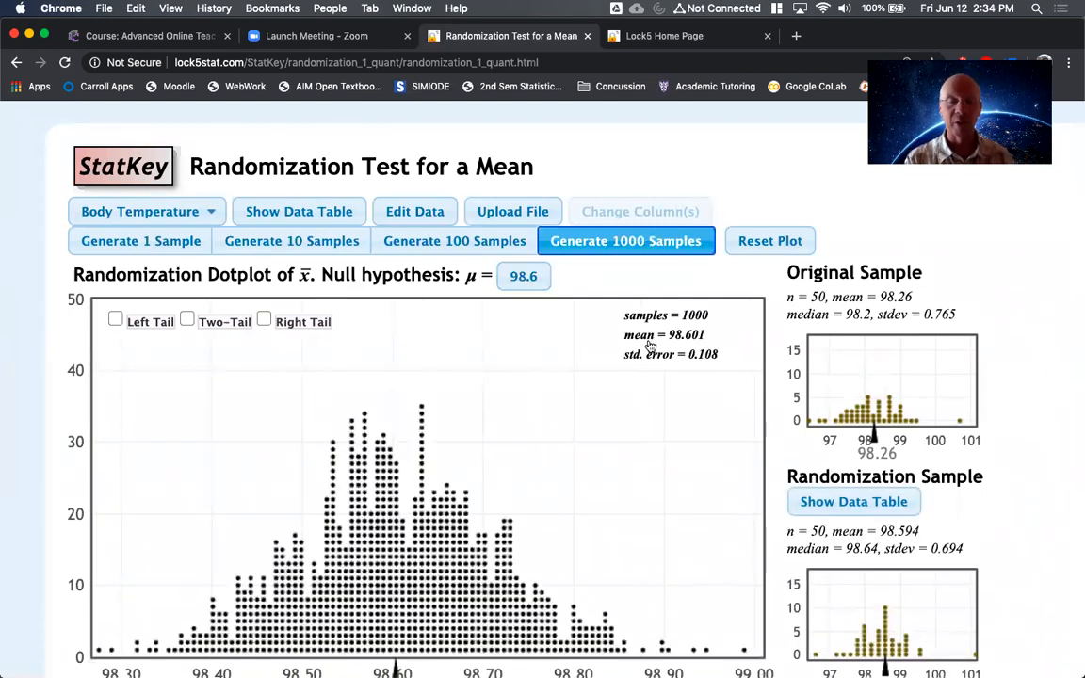
left_click(644, 239)
scroll(648, 339, "down", 2)
scroll(648, 346, "up", 1)
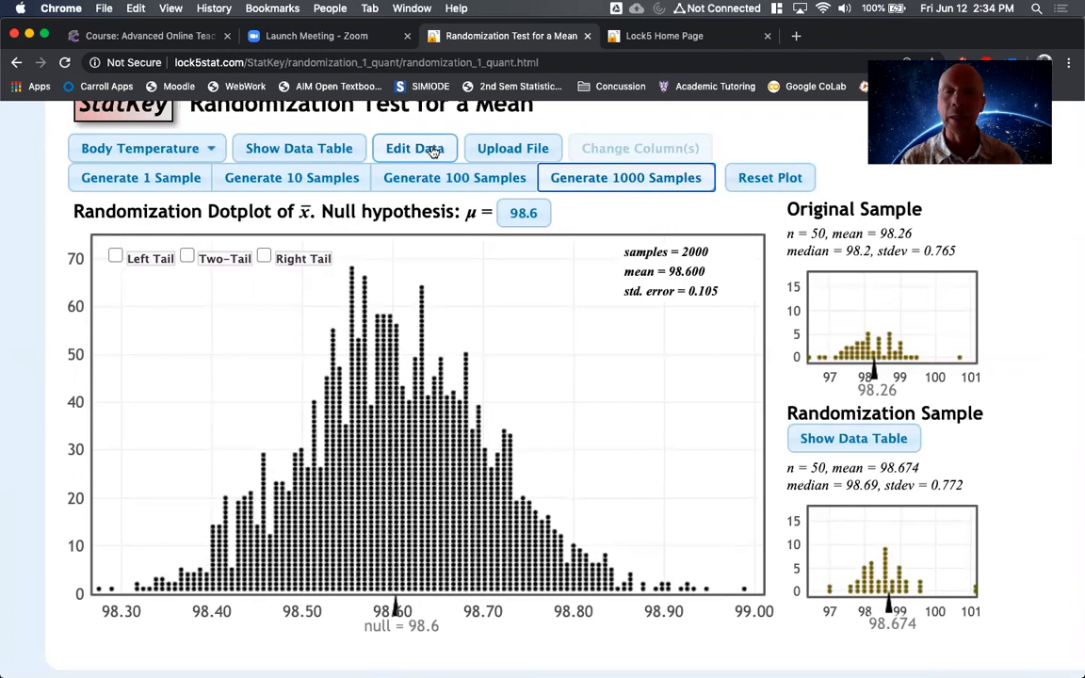
left_click(617, 177)
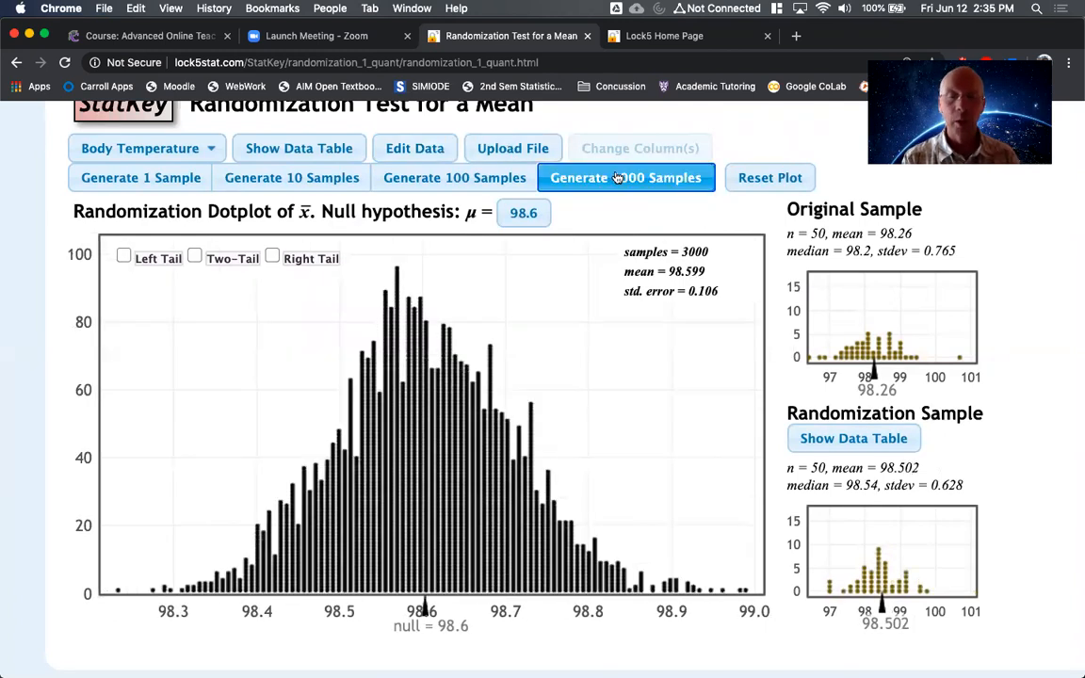
left_click(617, 178)
left_click(617, 178)
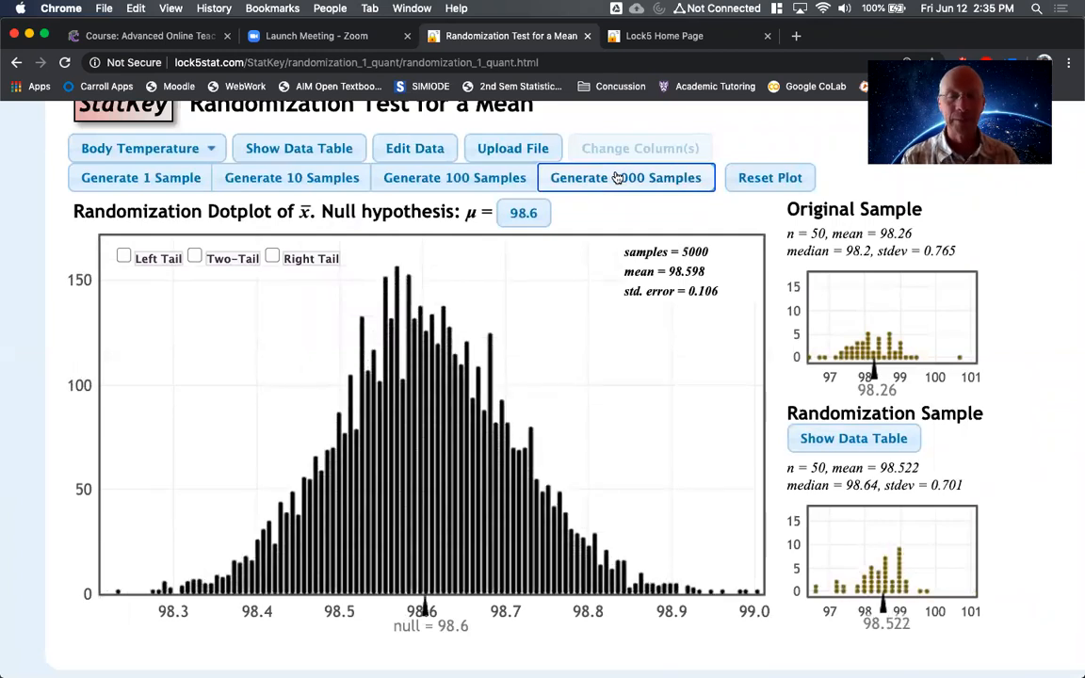
left_click(538, 214)
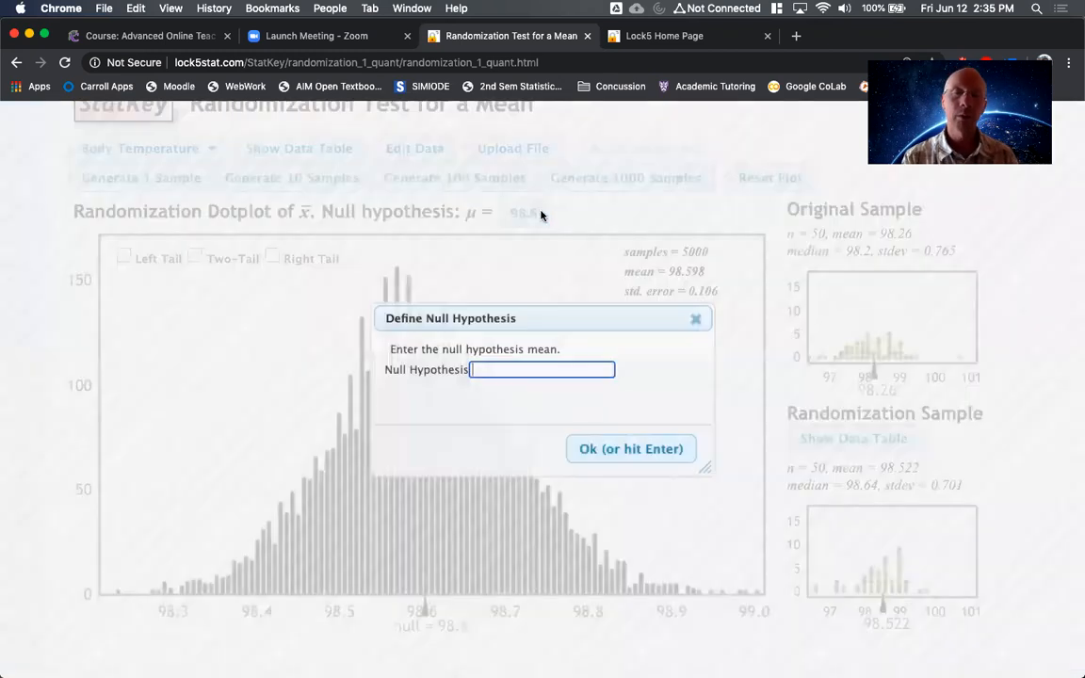
left_click(695, 318)
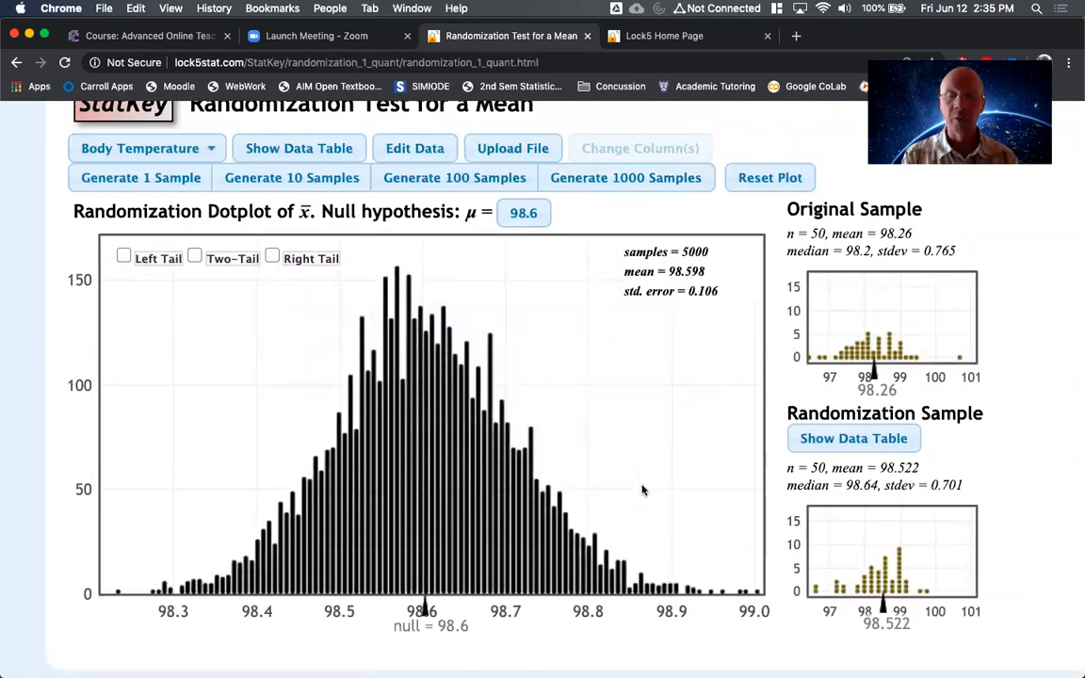
Mark the right tail of the Body Temperature dotplot and set its cutoff to 99.
left_click(272, 256)
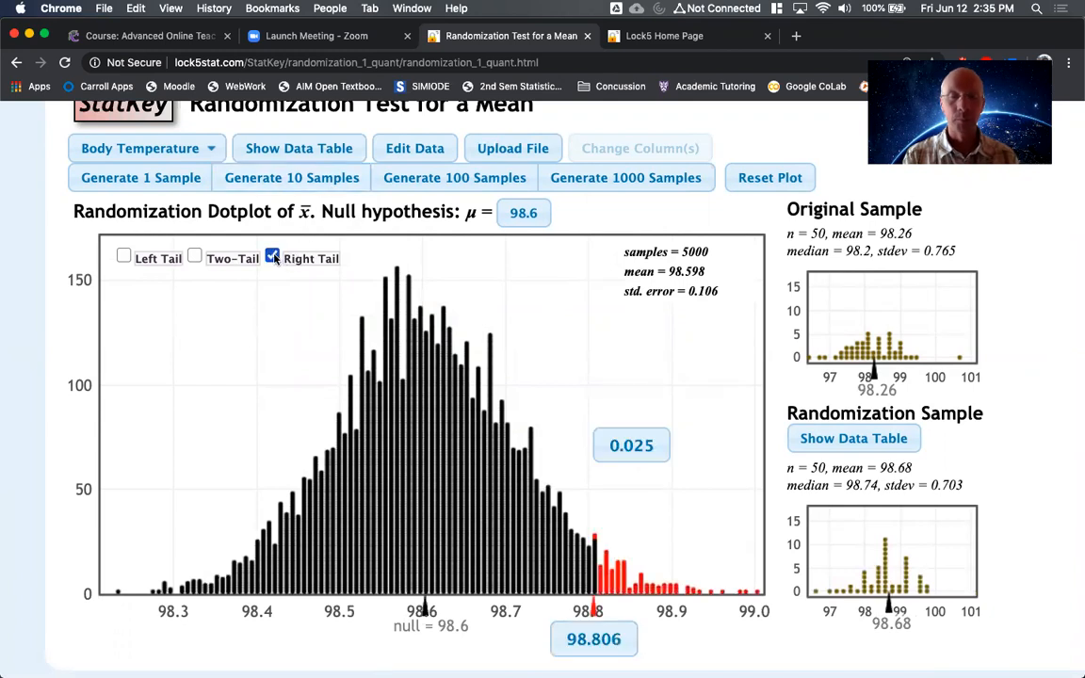
left_click(596, 640)
type("99")
key("Return")
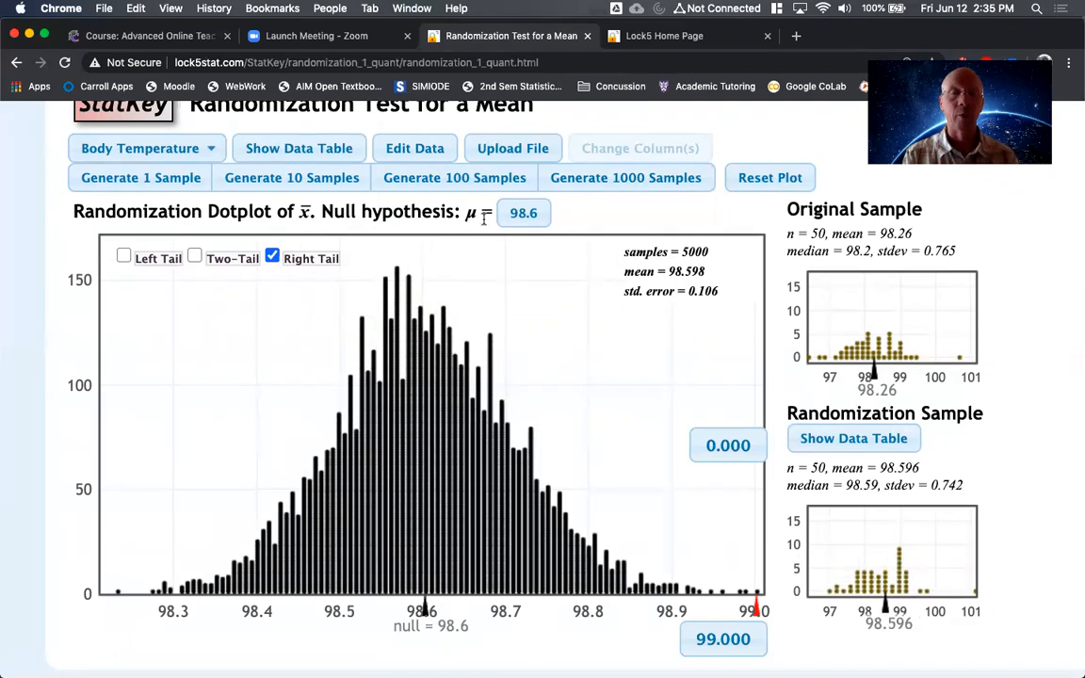
scroll(484, 217, "up", 3)
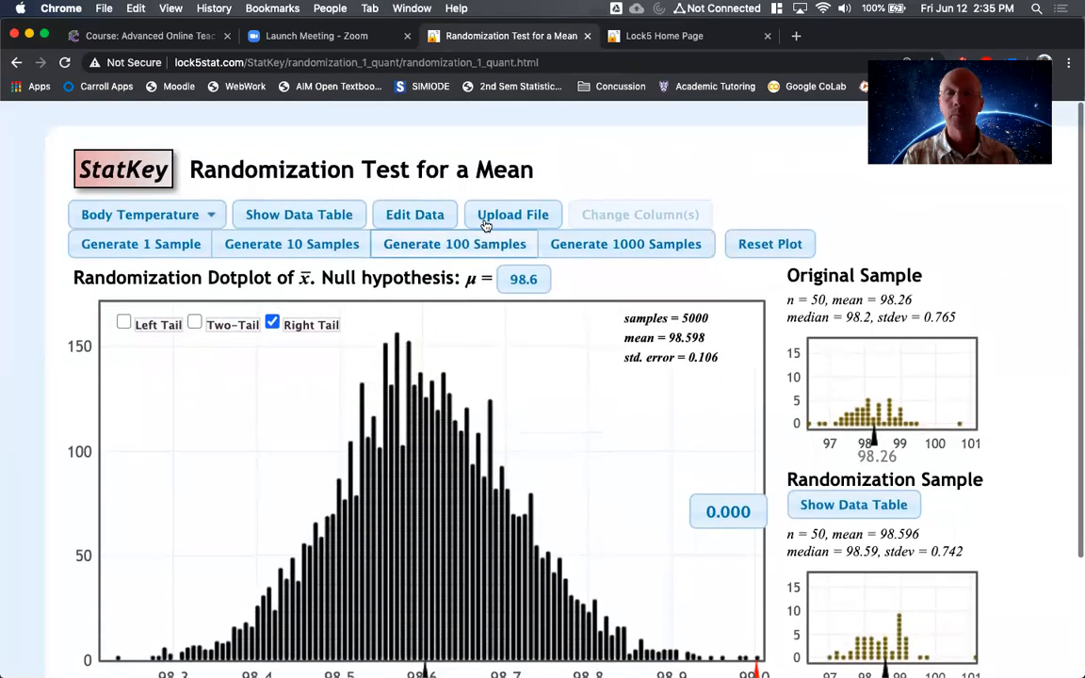
Open the bootstrap confidence interval for a single proportion from the StatKey home page and enter custom data with count 12 and sample size 50.
left_click(125, 169)
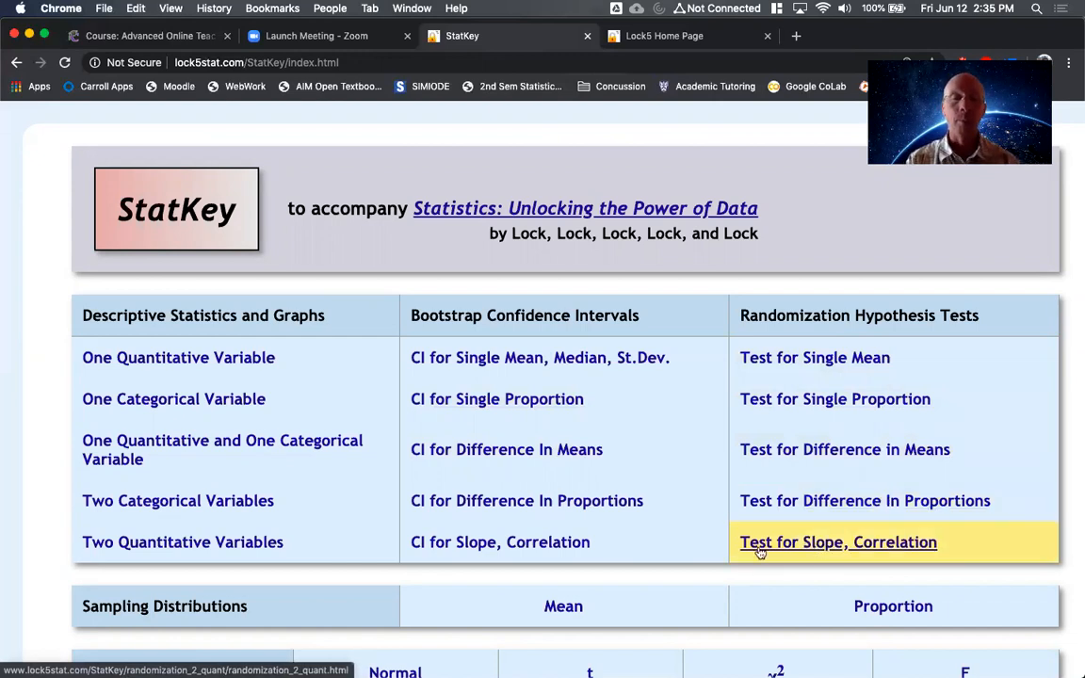
left_click(488, 404)
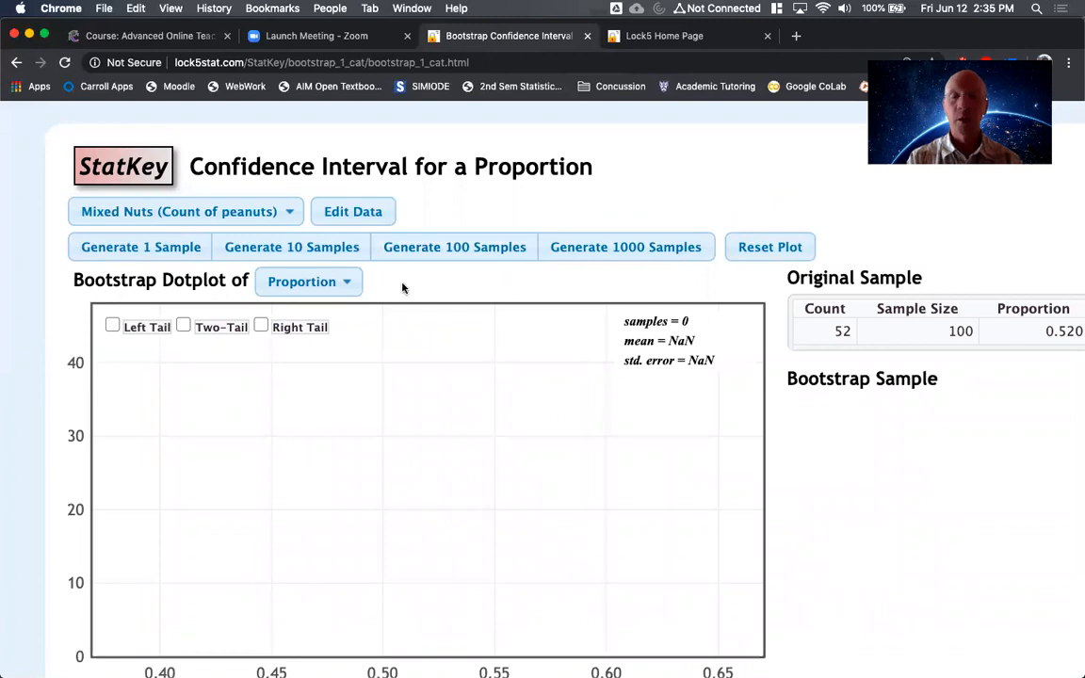
left_click(341, 223)
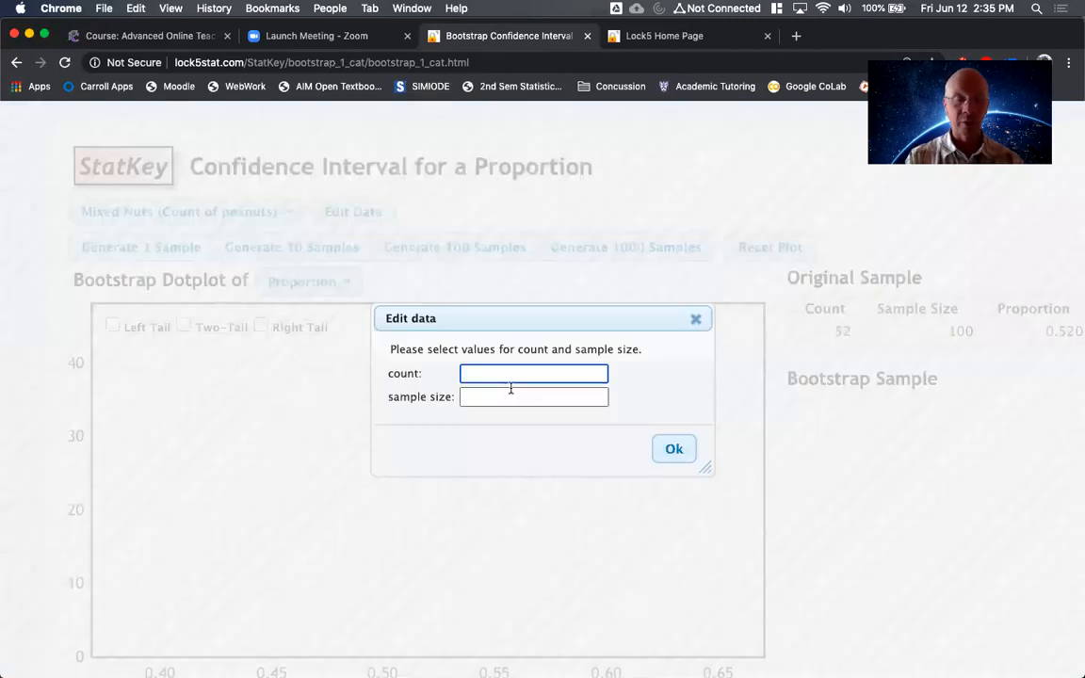
type("12")
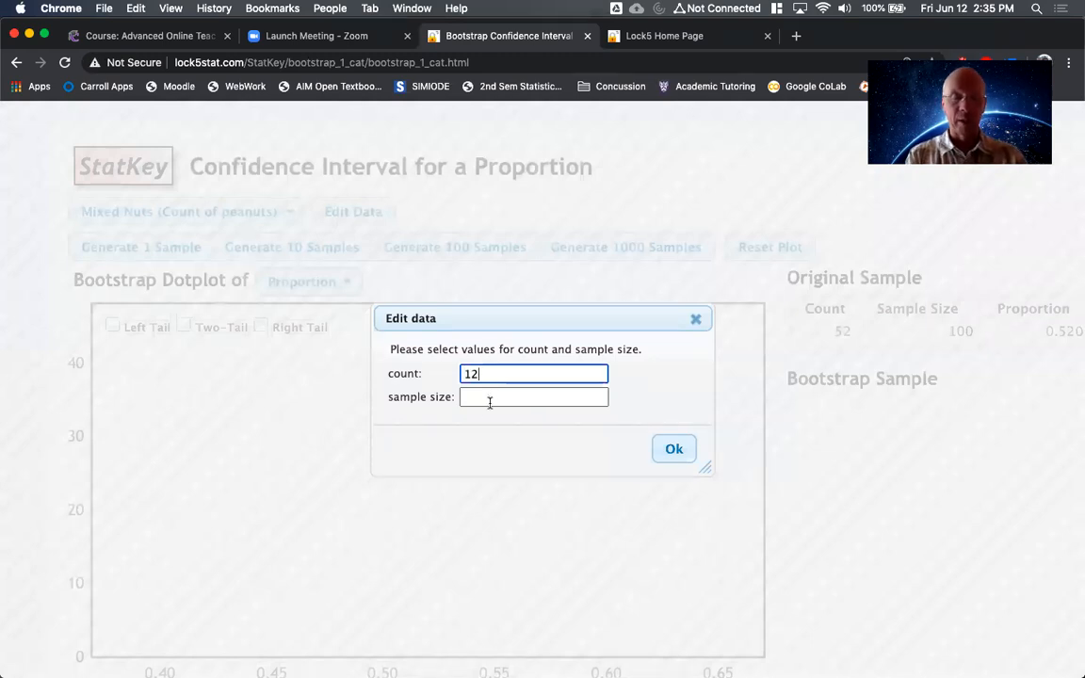
left_click(491, 402)
type("50")
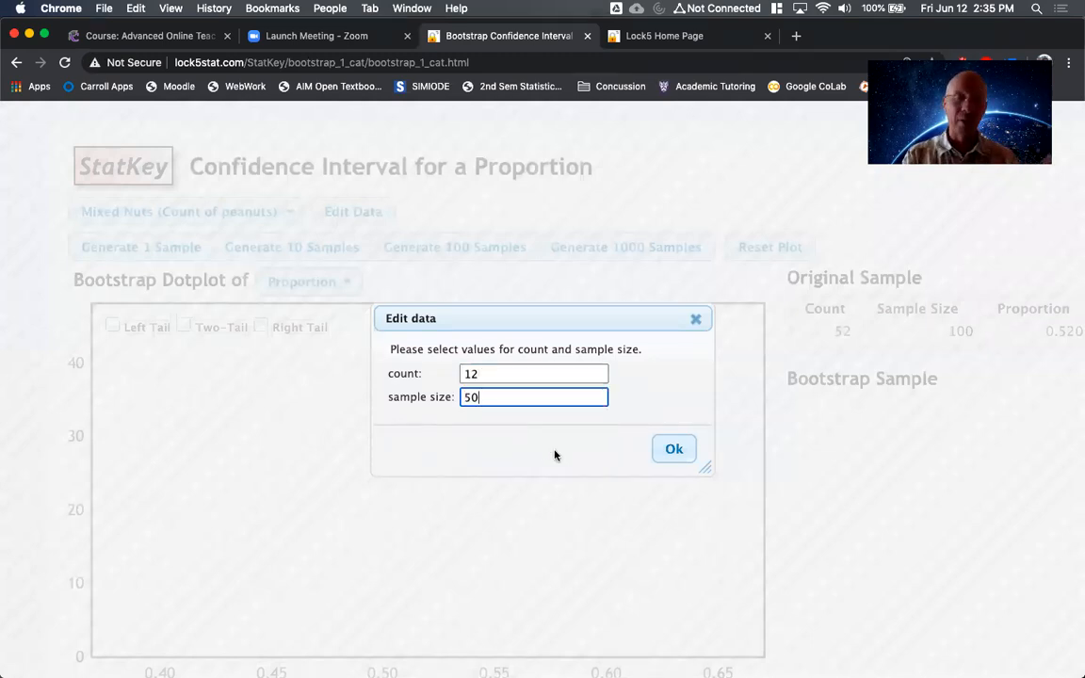
left_click(663, 458)
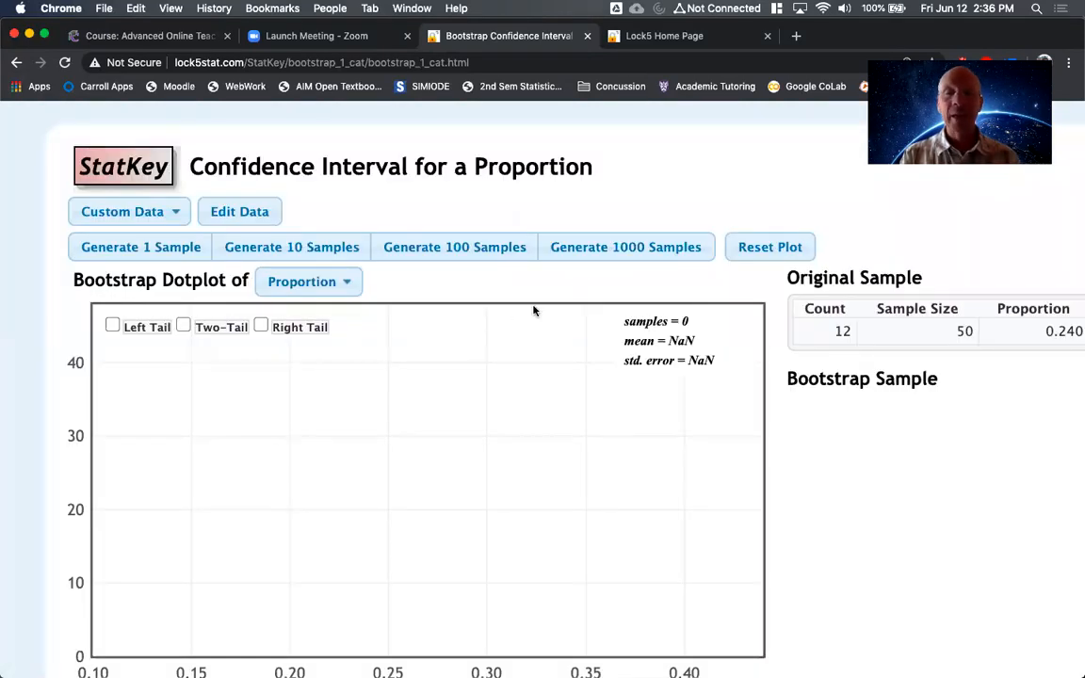
Generate 7000 bootstrap samples for the custom proportion in batches of 1000 and view the full dotplot.
left_click(591, 256)
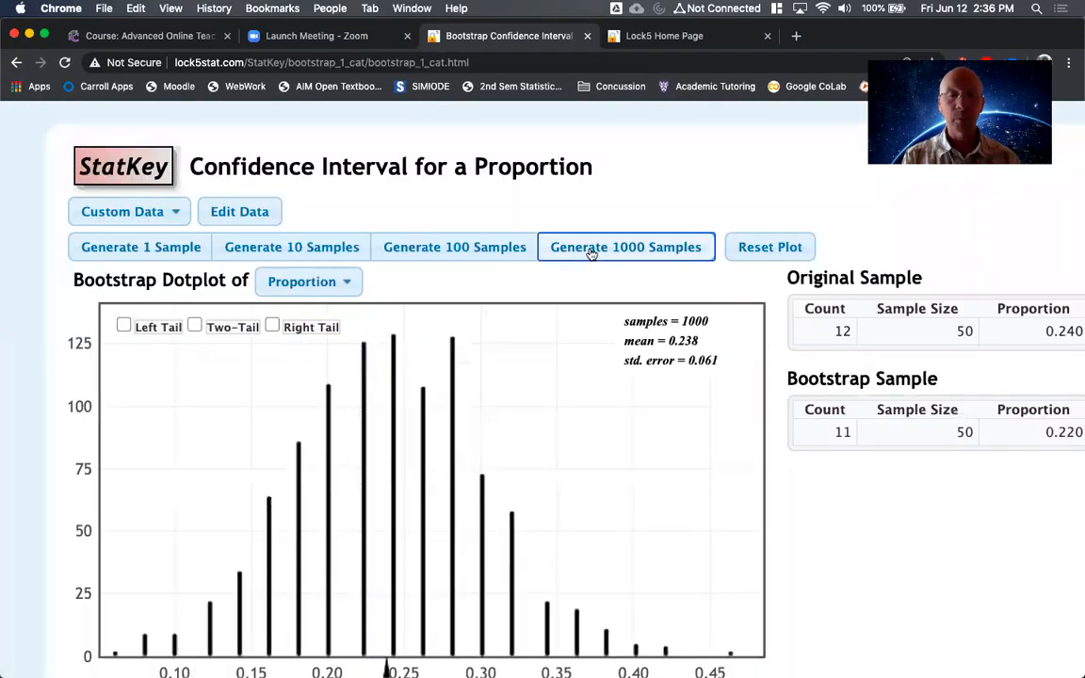
left_click(592, 255)
left_click(591, 256)
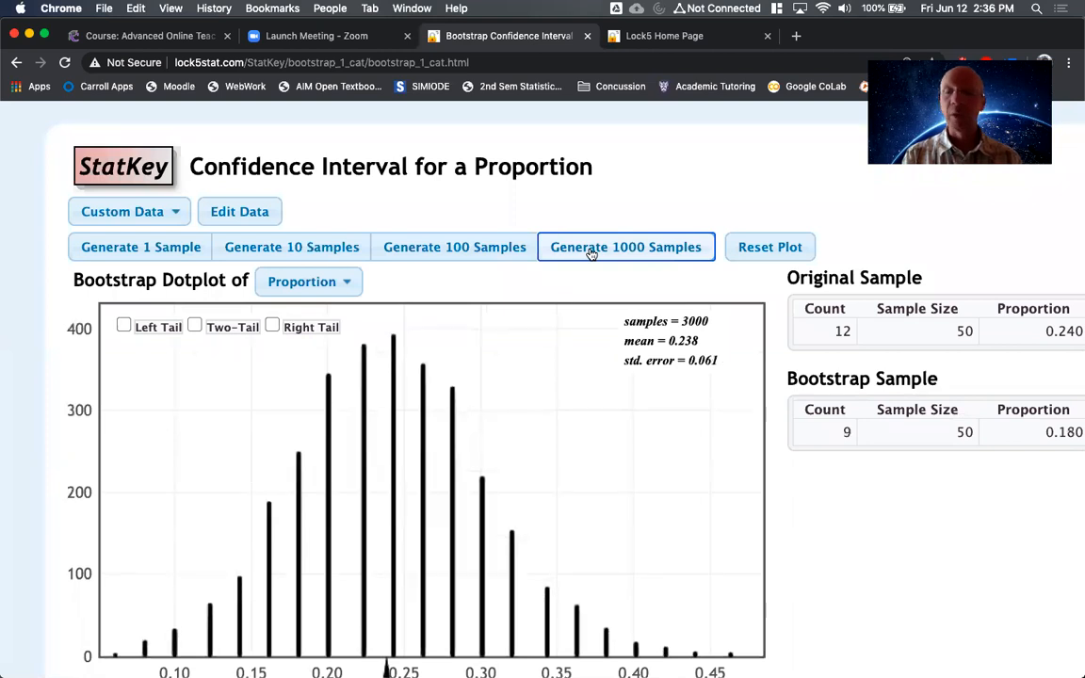
double_click(591, 255)
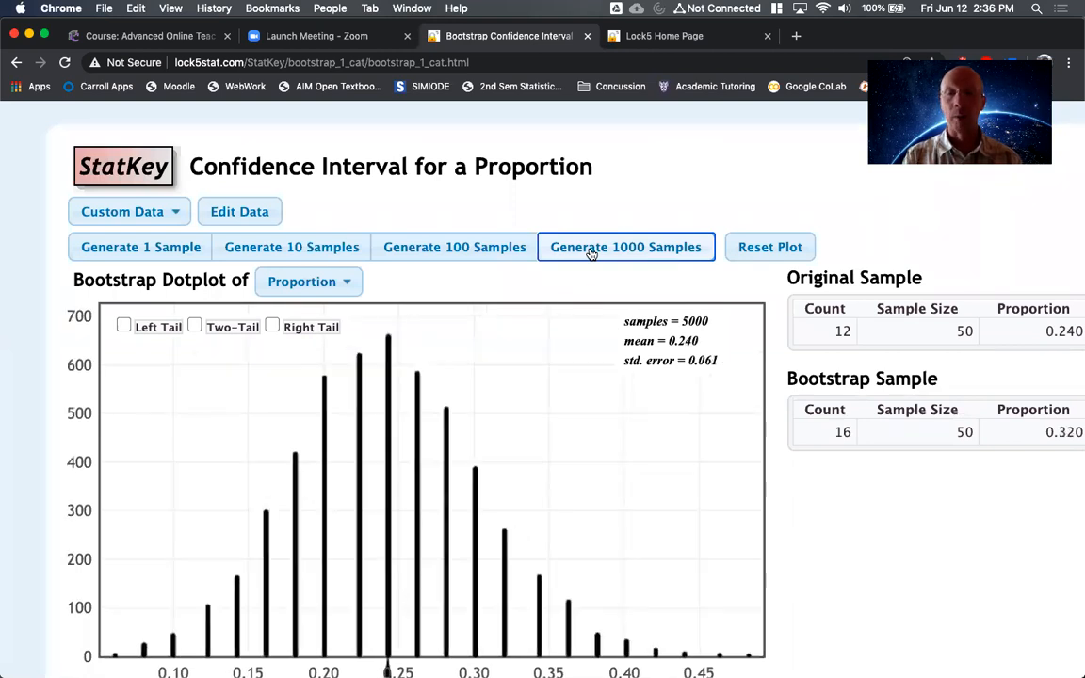
scroll(567, 304, "down", 2)
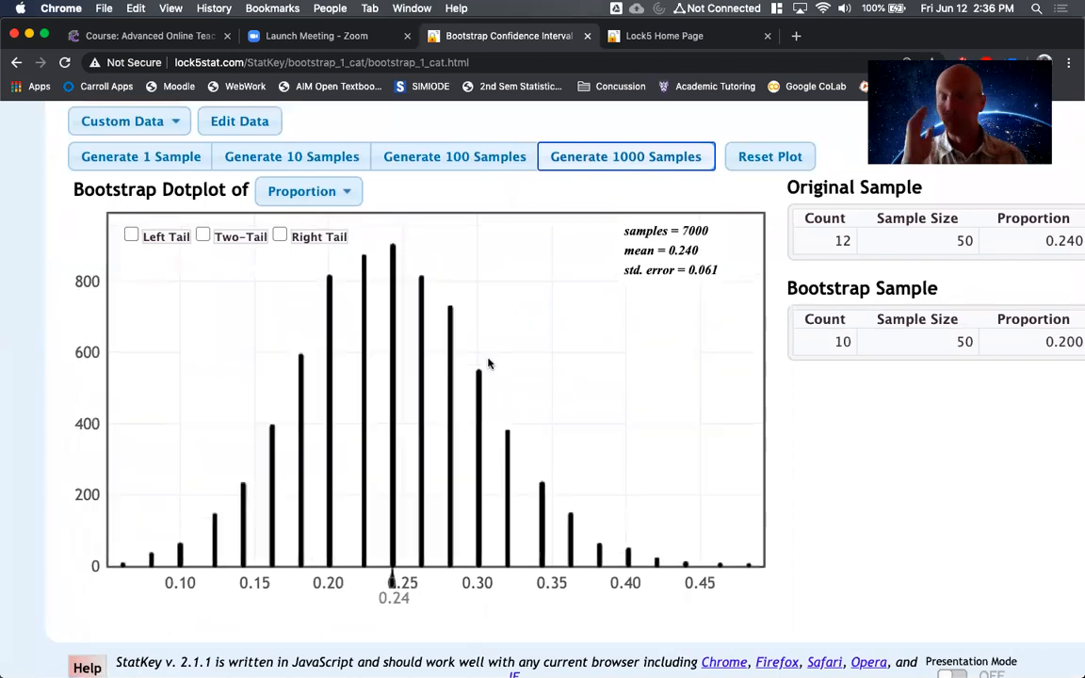
left_click(422, 330)
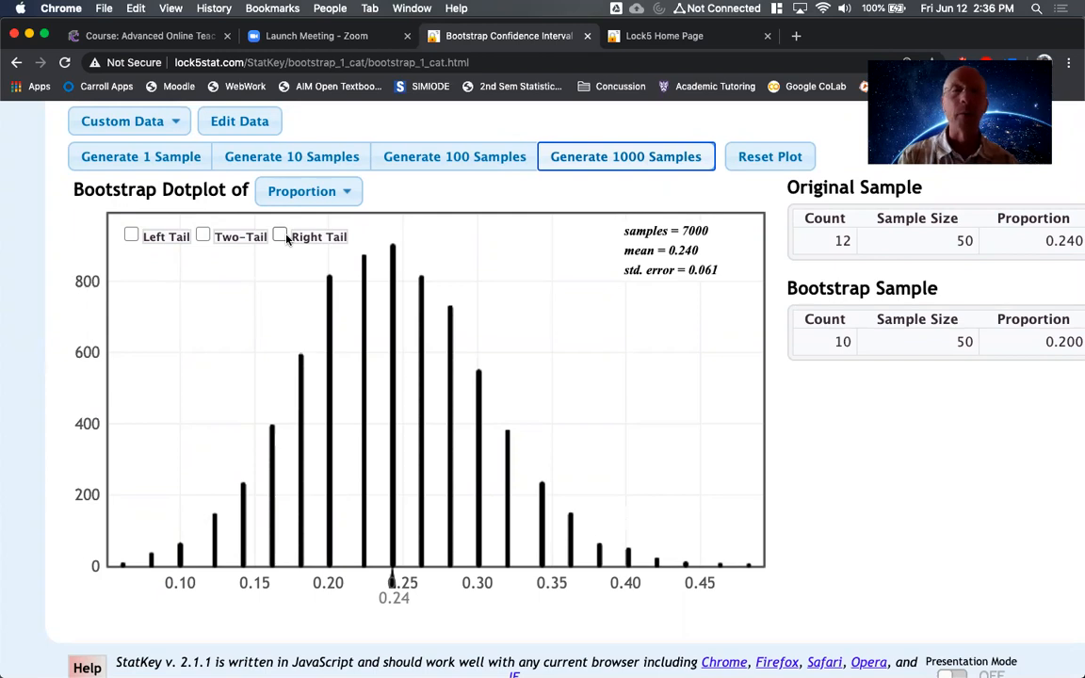
Return to the StatKey home page and look over the sampling and theoretical distribution options.
scroll(441, 200, "up", 3)
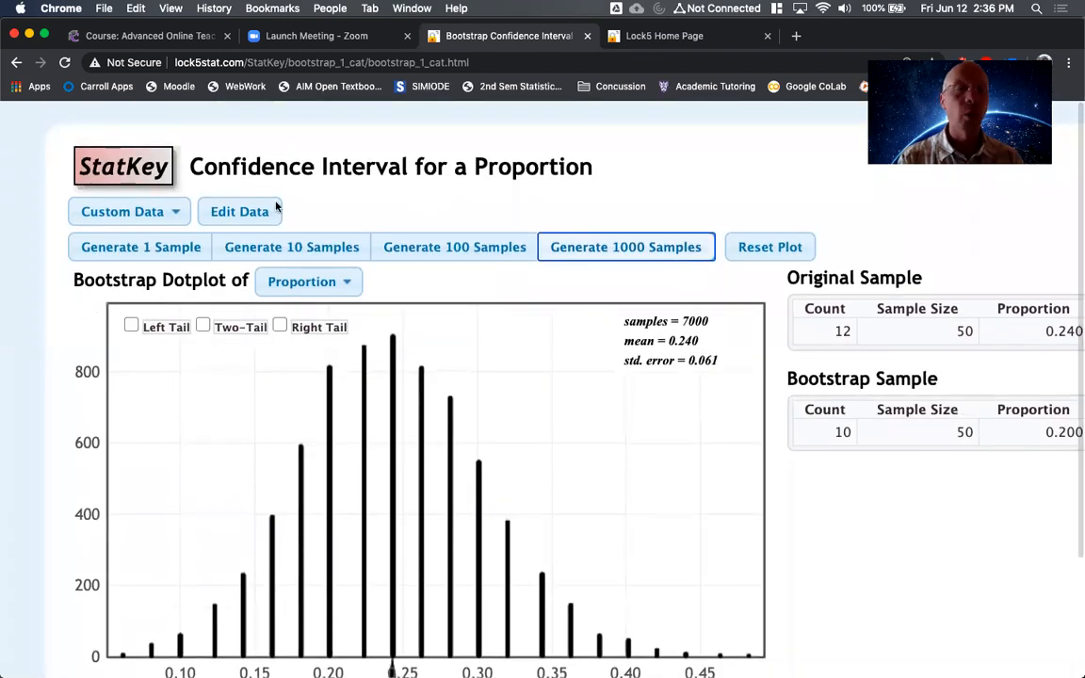
left_click(111, 168)
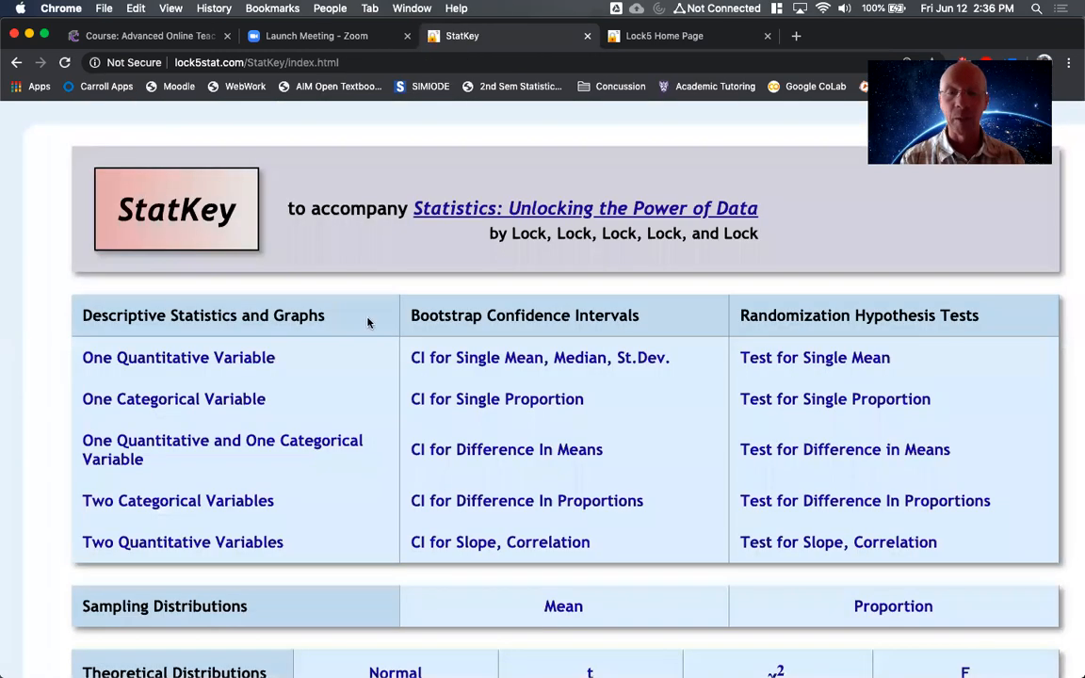
scroll(375, 323, "down", 2)
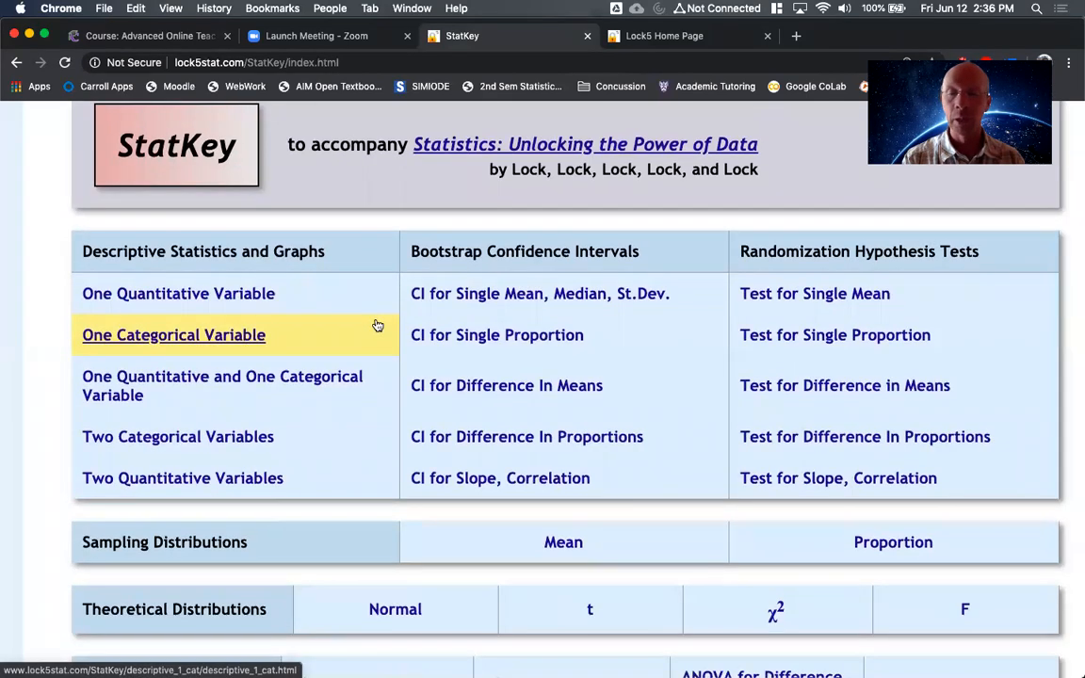